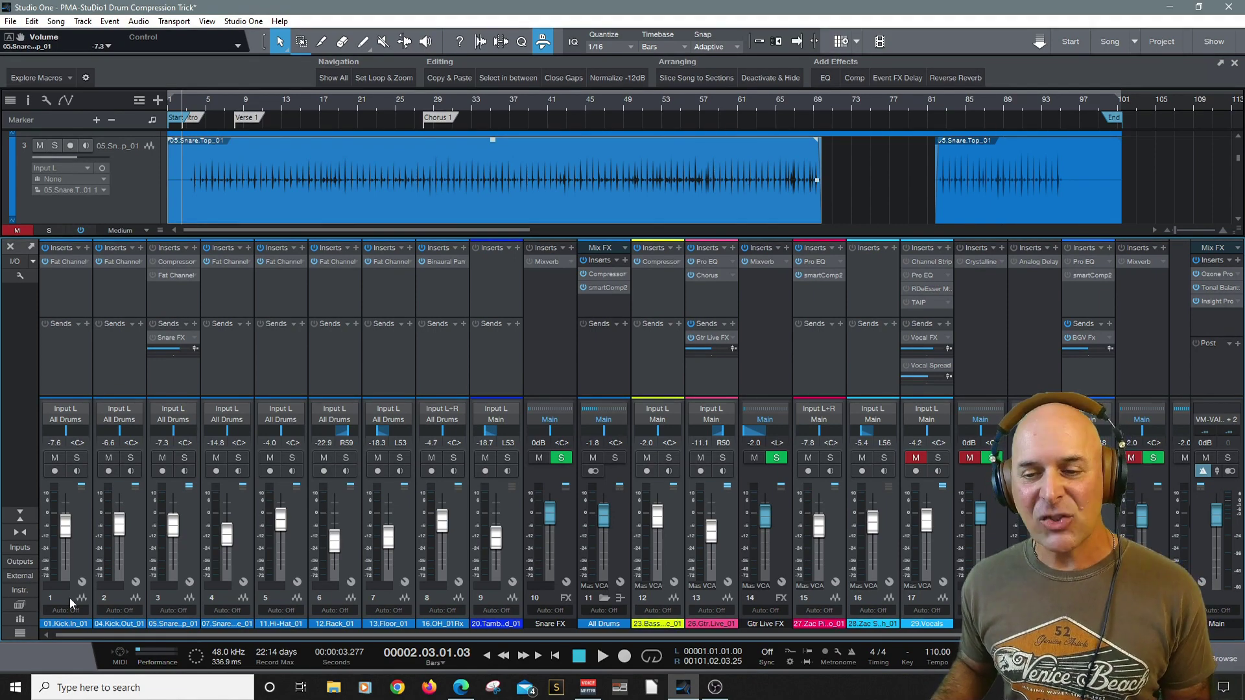
- Activate the All Drums group from the Console's group list, audition a drum solo, then stop
click(21, 619)
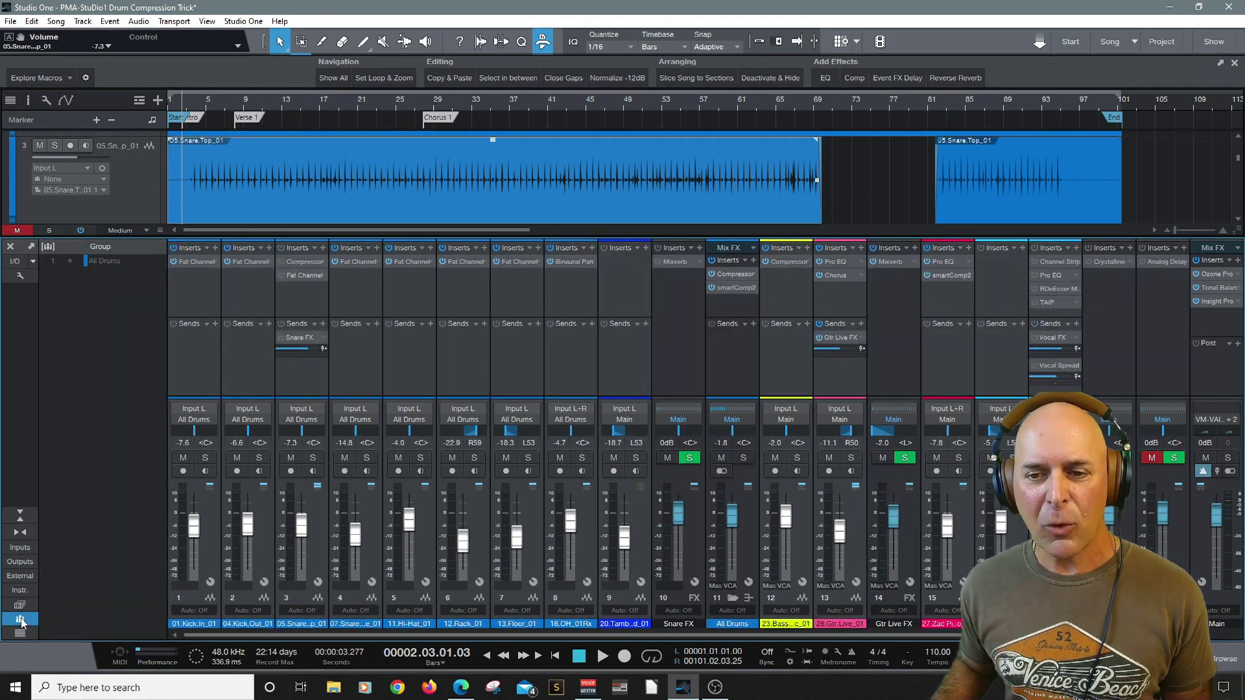
click(70, 261)
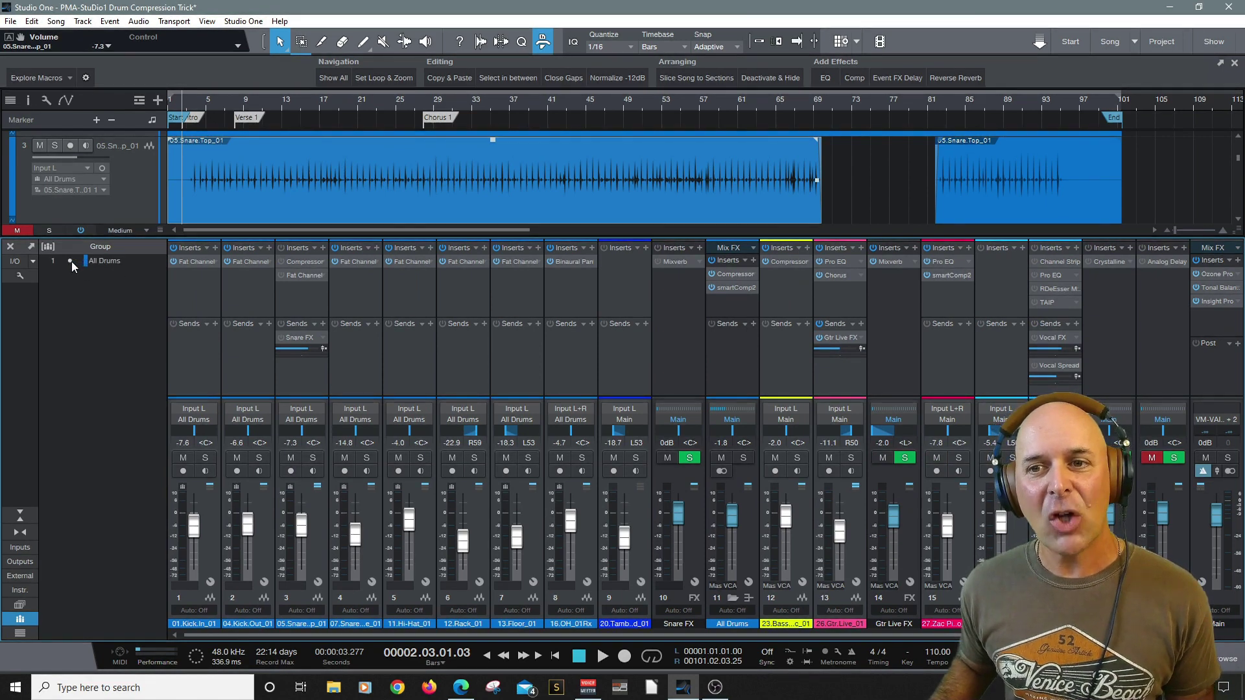
click(313, 457)
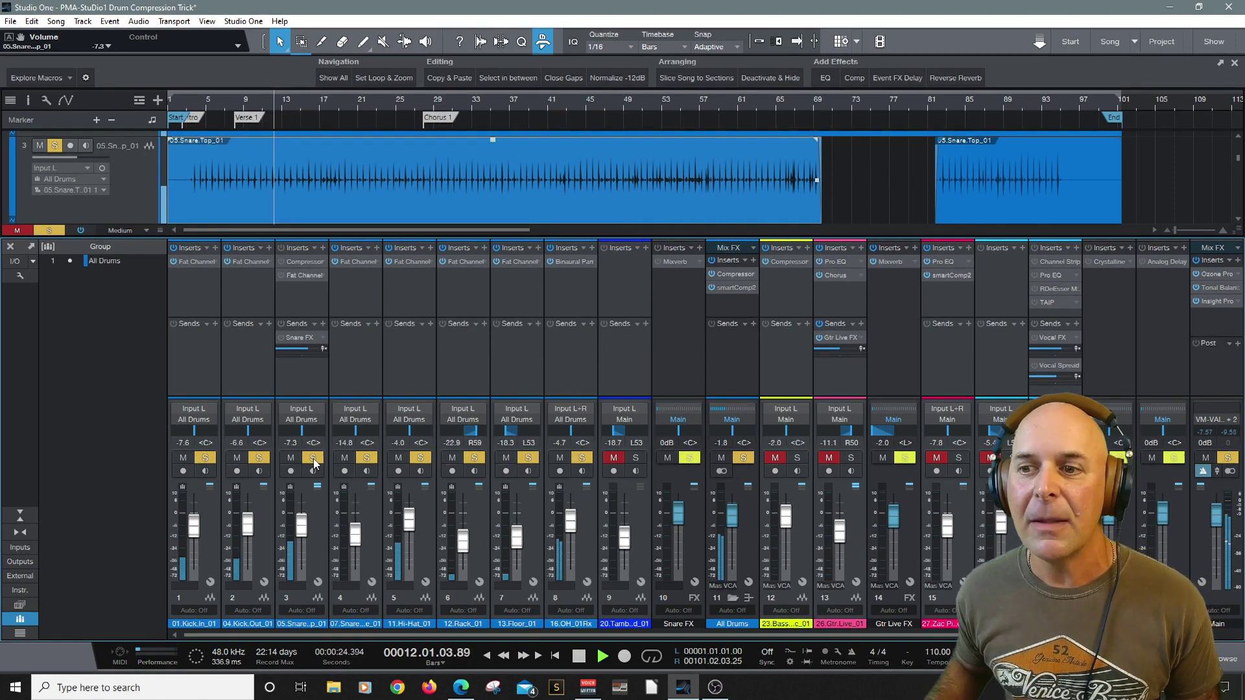
click(313, 458)
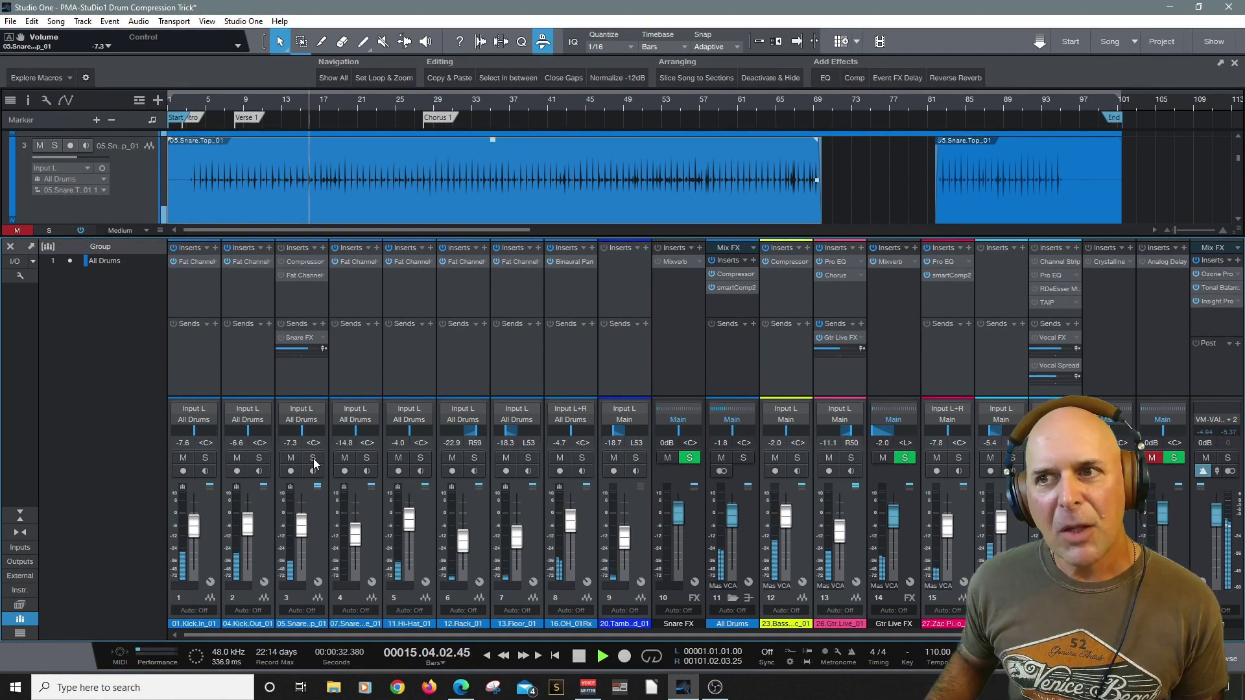
key(space)
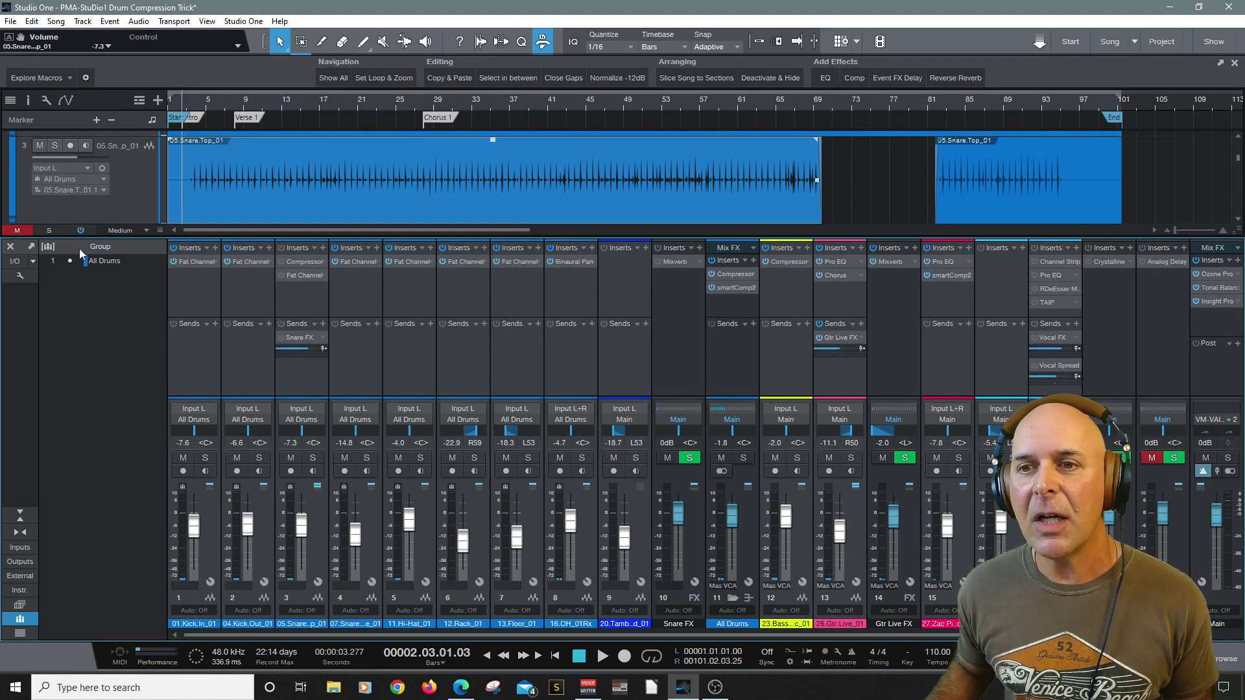
- Deactivate All Drums, solo Snare Top and set its fader to +5.1 dB while listening
click(68, 262)
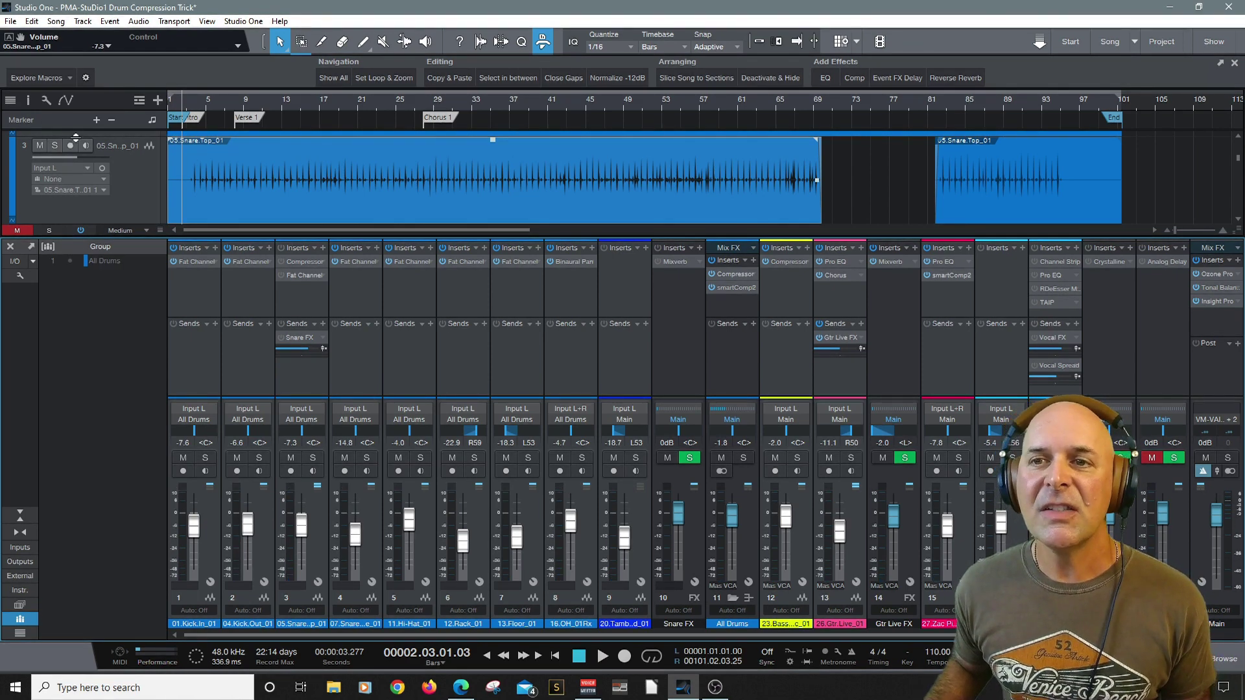
click(55, 145)
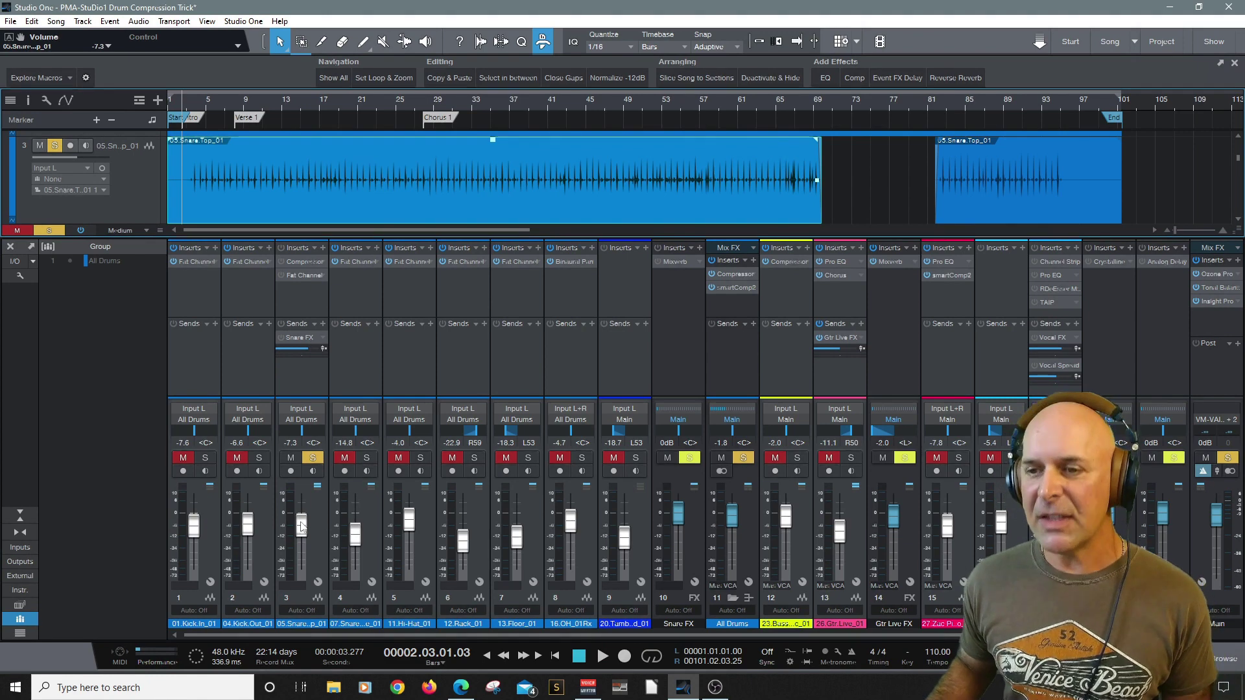
drag(302, 526, 306, 512)
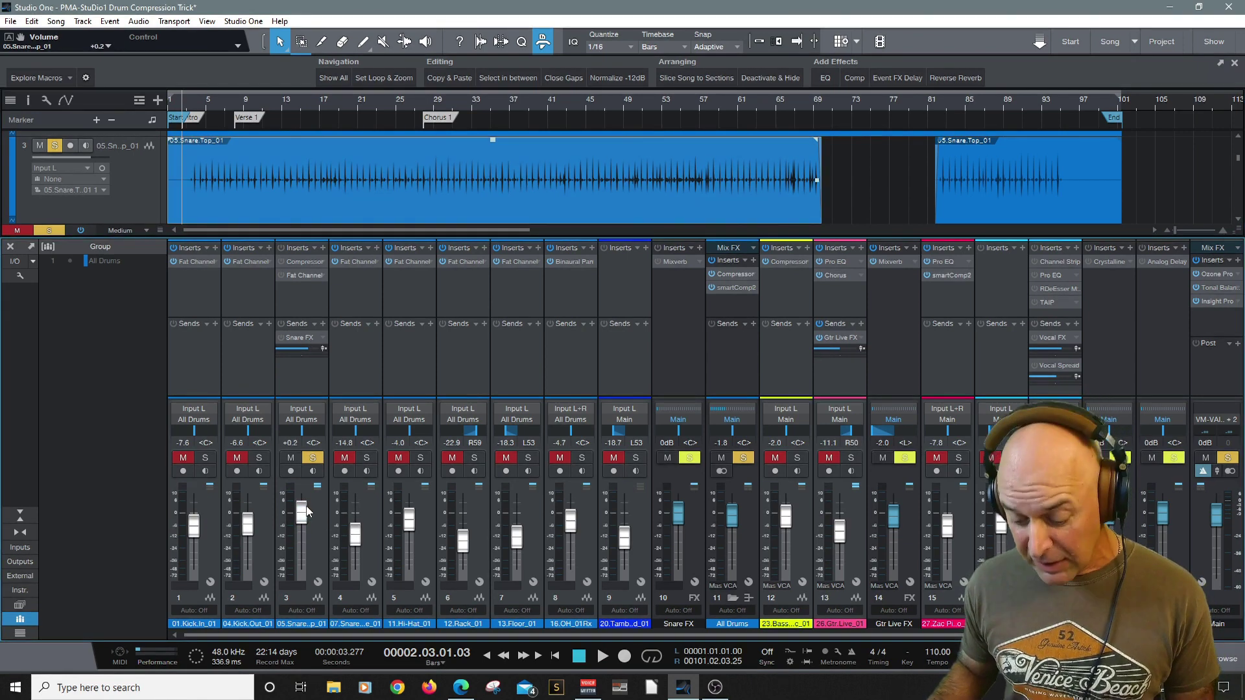
key(space)
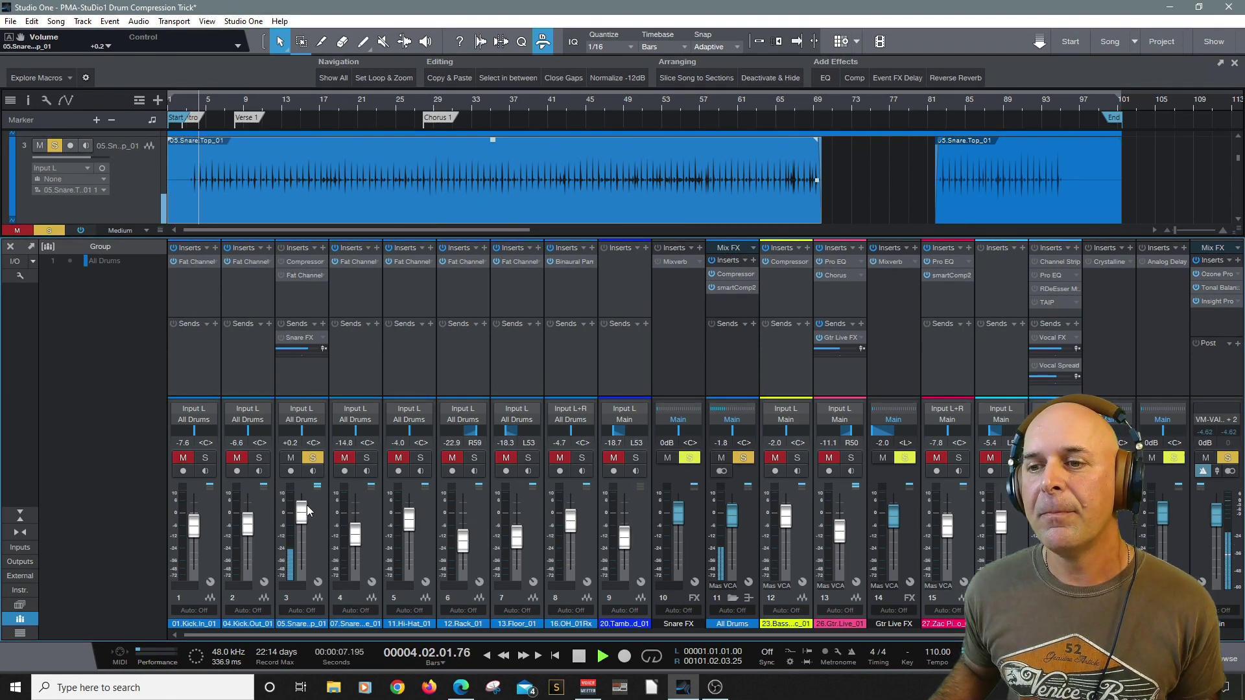
drag(307, 510, 308, 502)
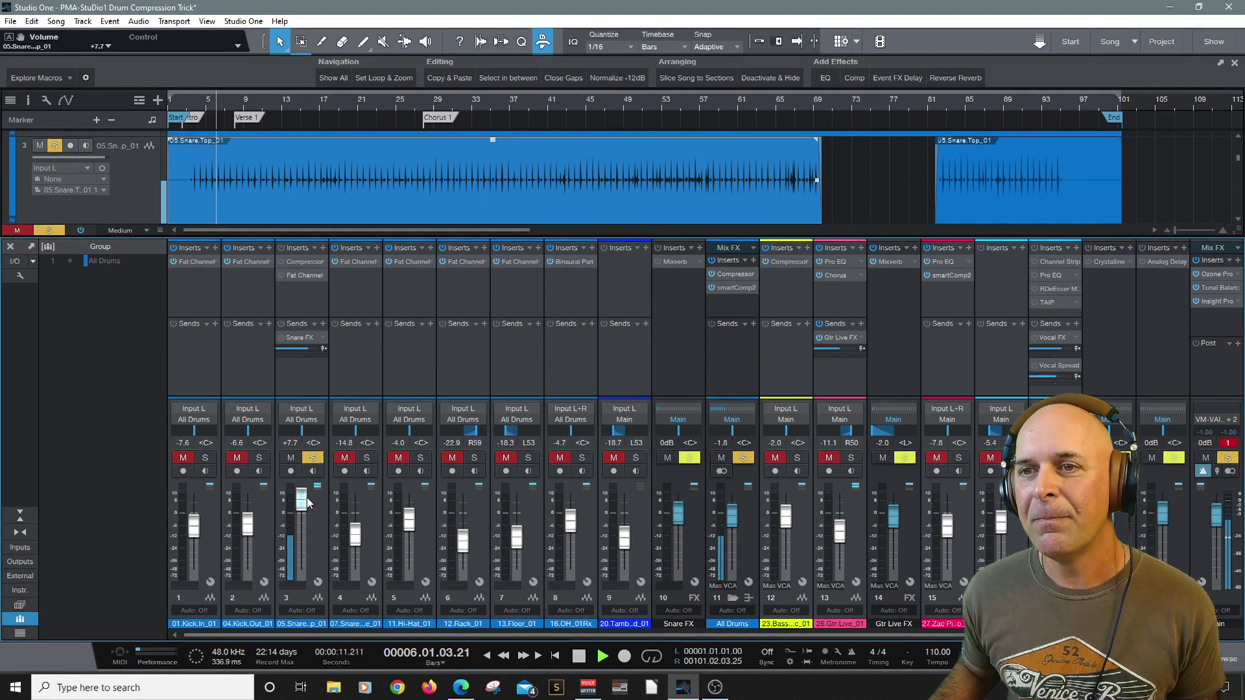
drag(307, 507, 308, 511)
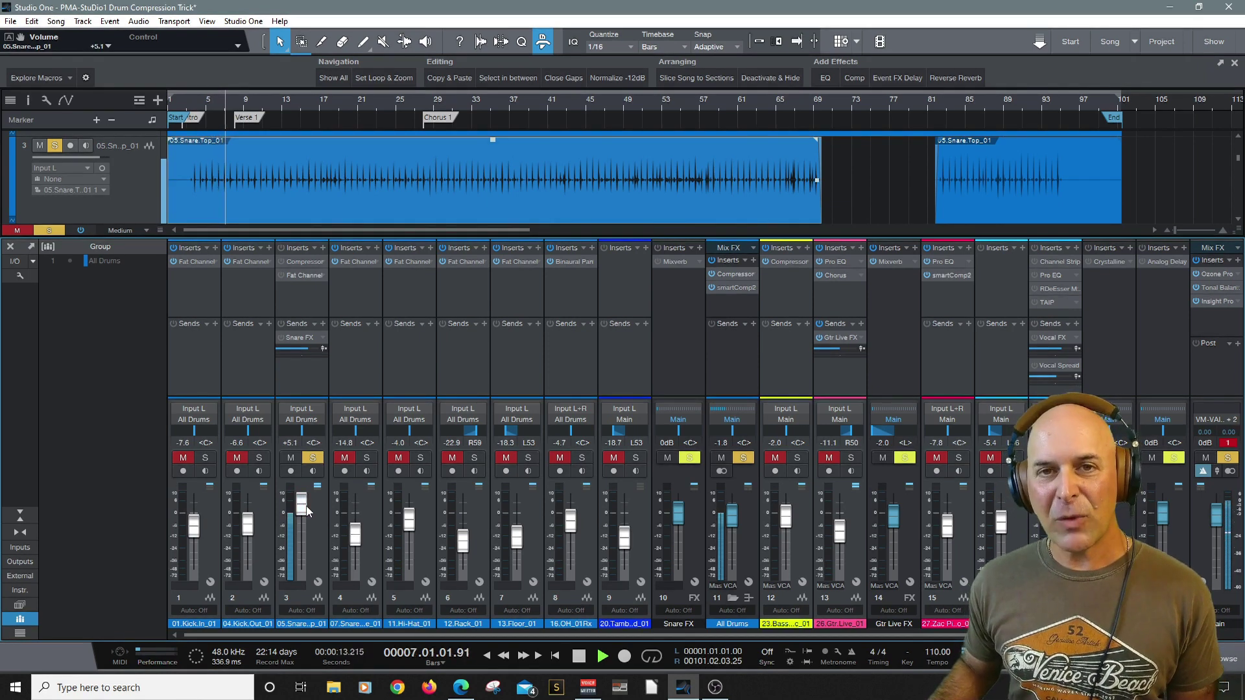
key(space)
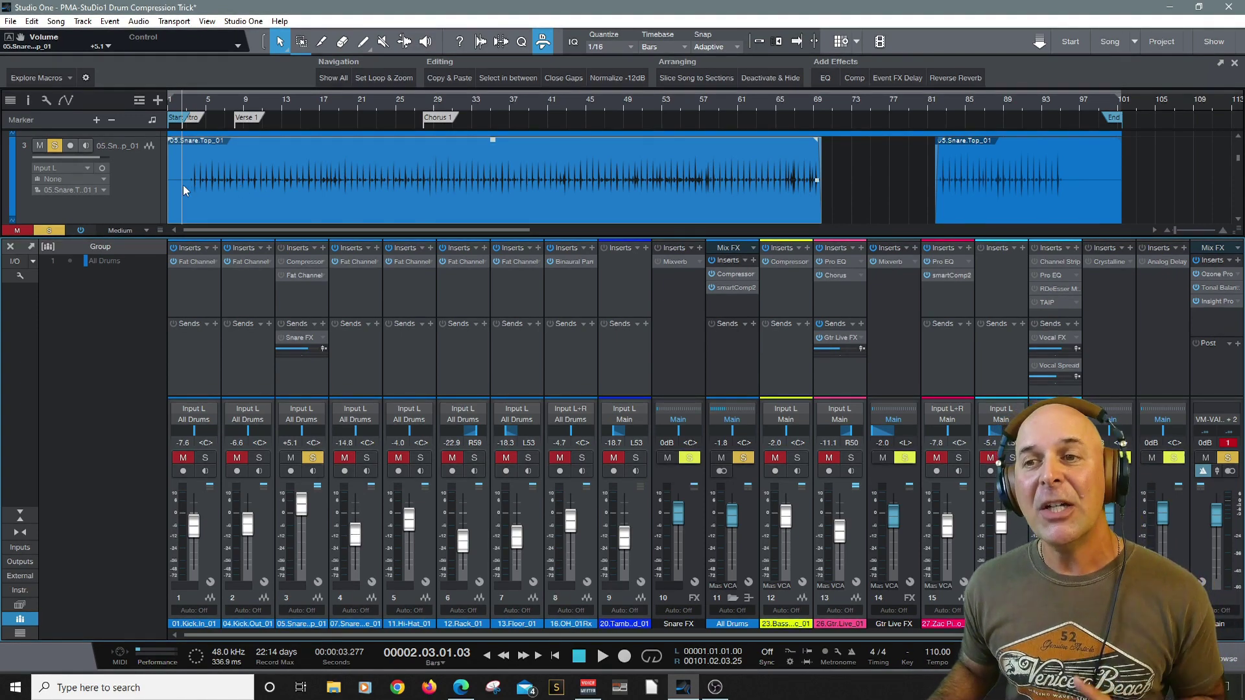
- Open the 05.Snare.Top_01 clip in the editor and play it from bar 3
double_click(233, 191)
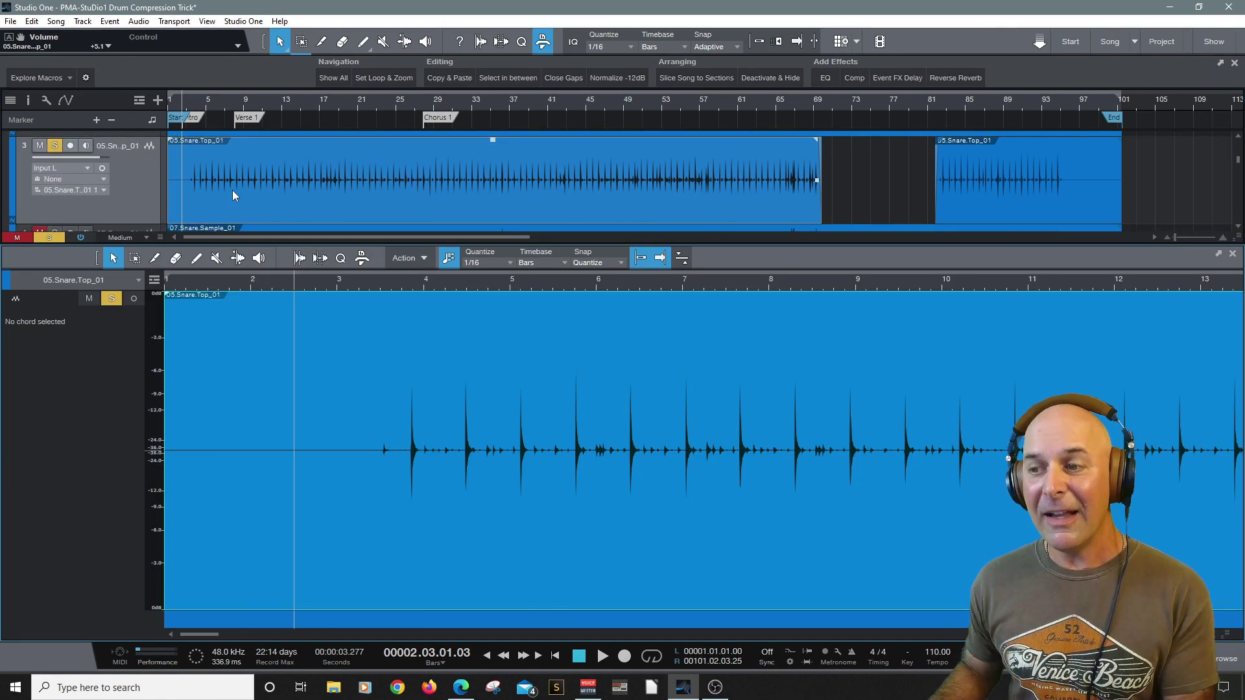
drag(214, 633, 217, 631)
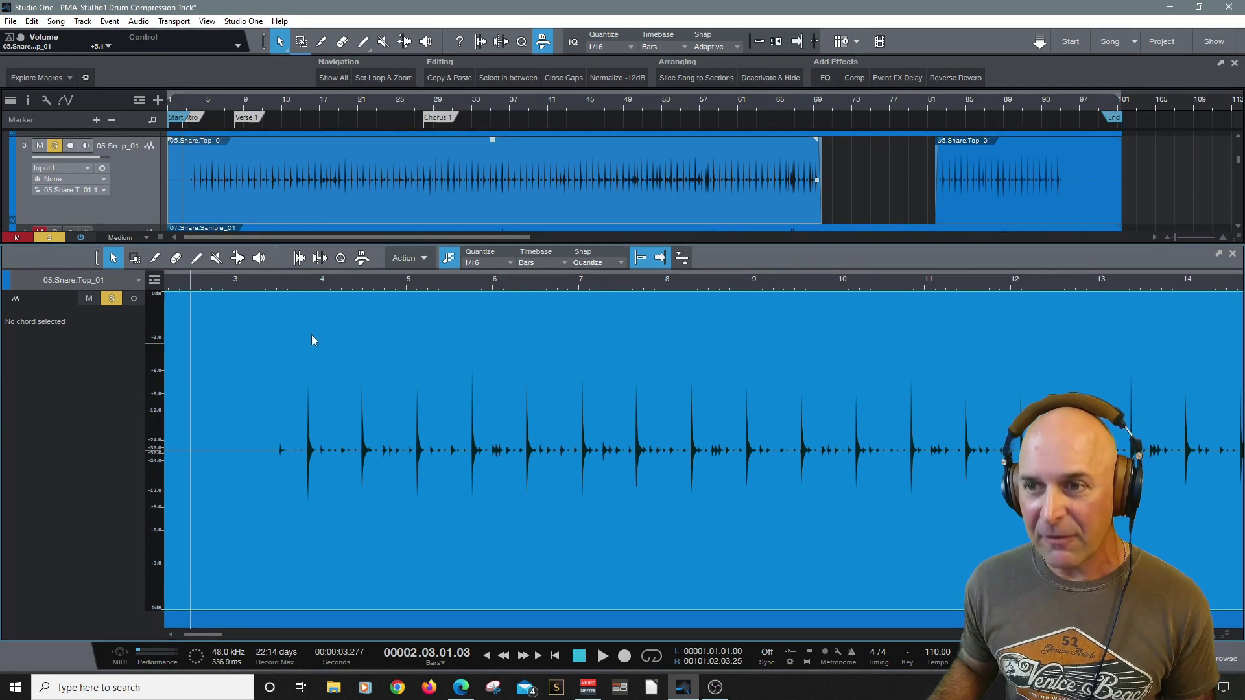
click(292, 284)
key(space)
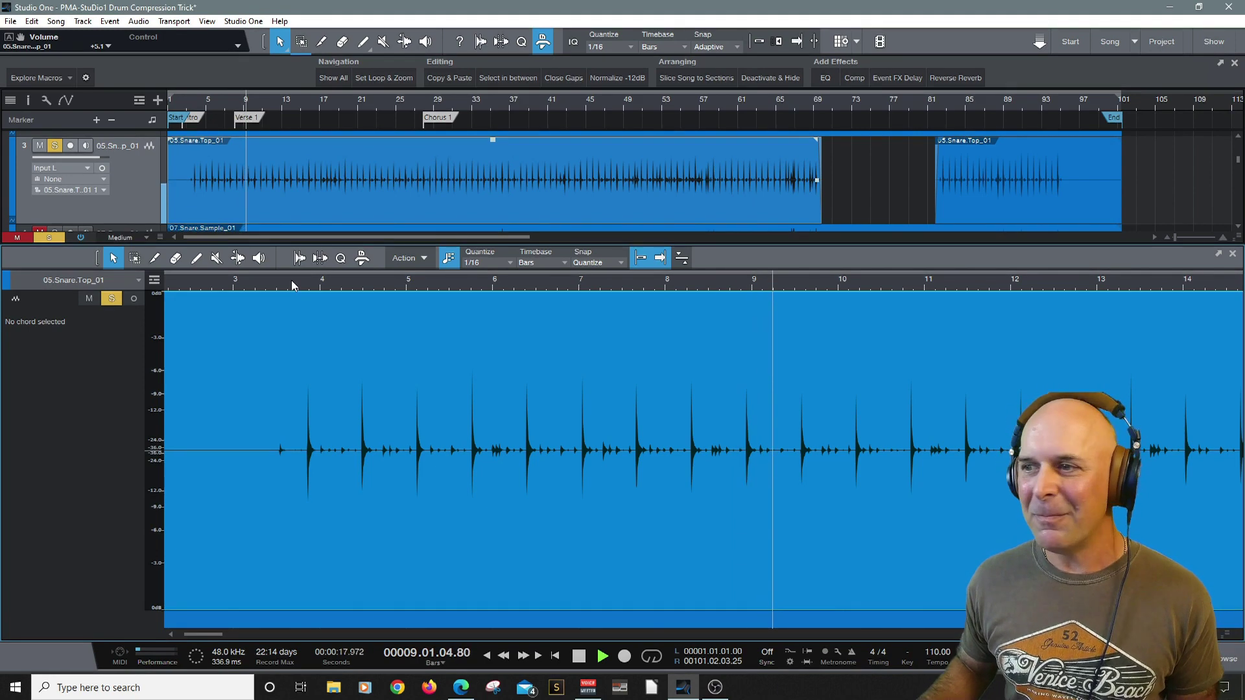
key(space)
- Close the editor, show the Console with F3, and lower Snare Top to -1.6 dB
click(1232, 255)
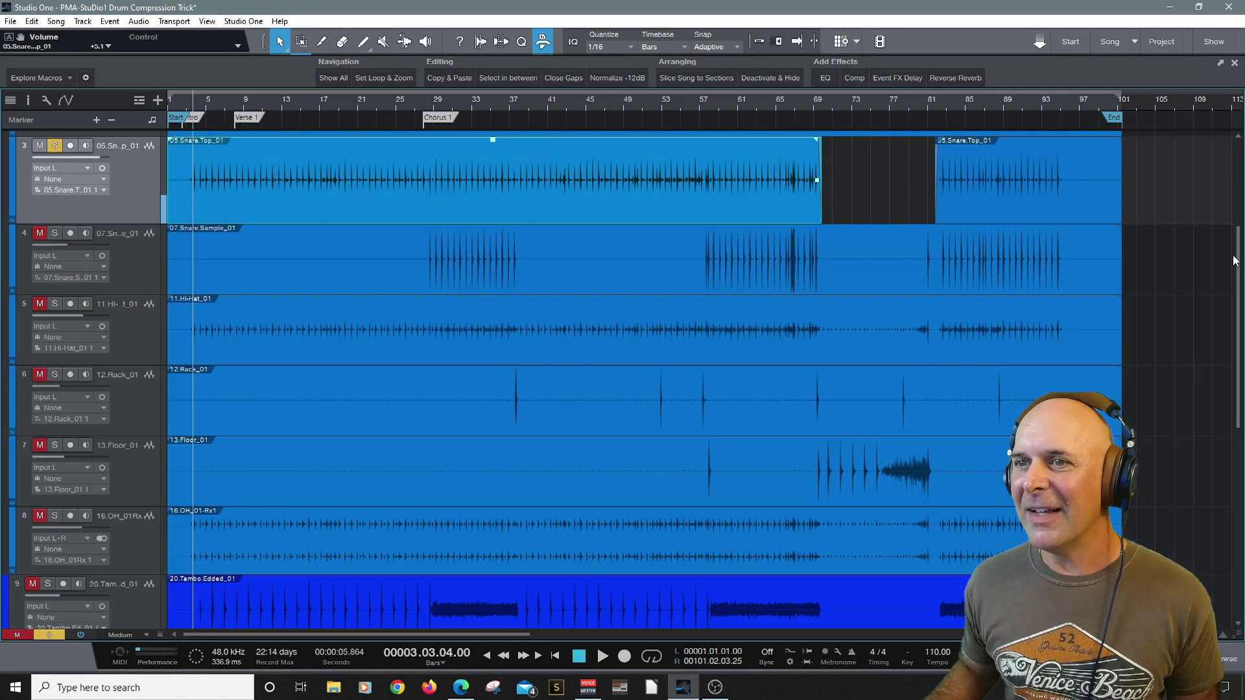
key(F3)
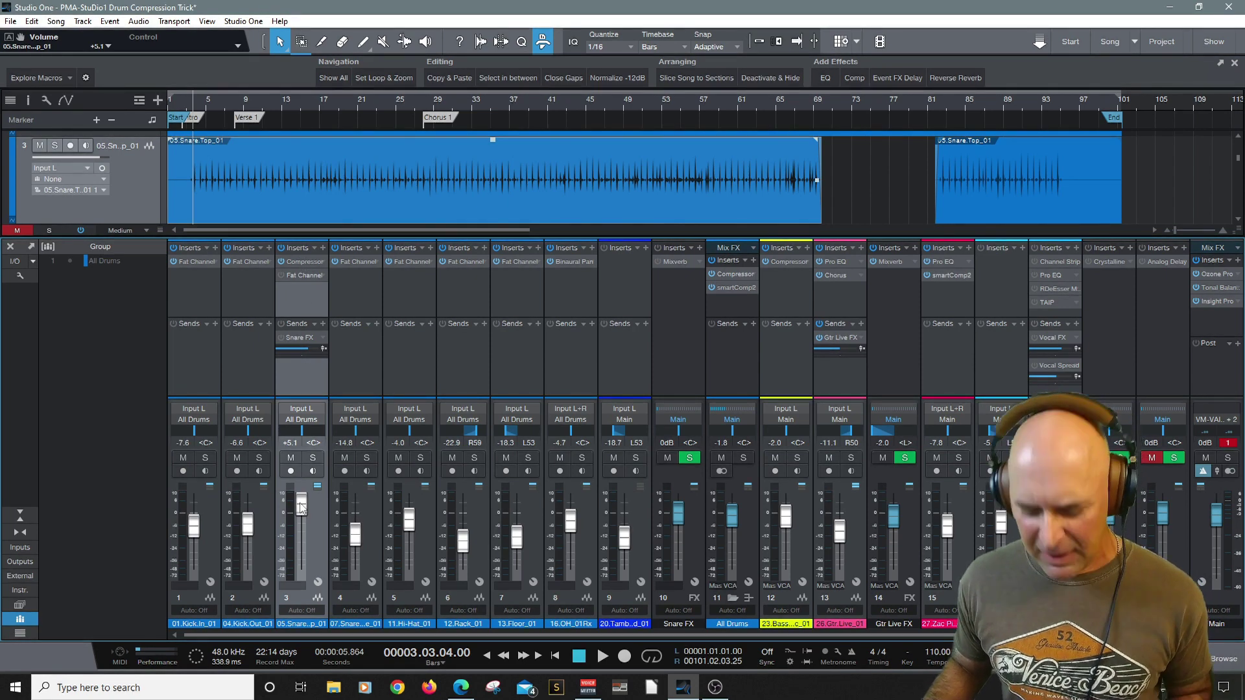
drag(301, 507, 306, 454)
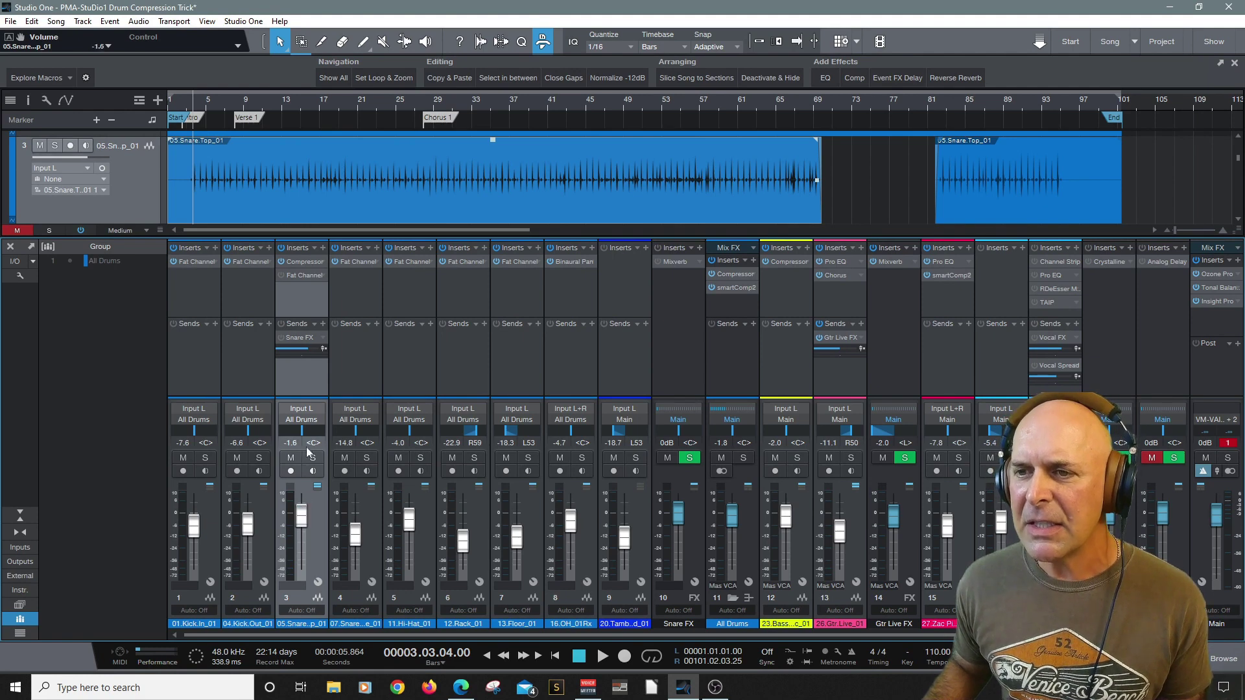
- Open the Snare Top Compressor, solo the snare and loop-play bars 3 to 13
click(298, 258)
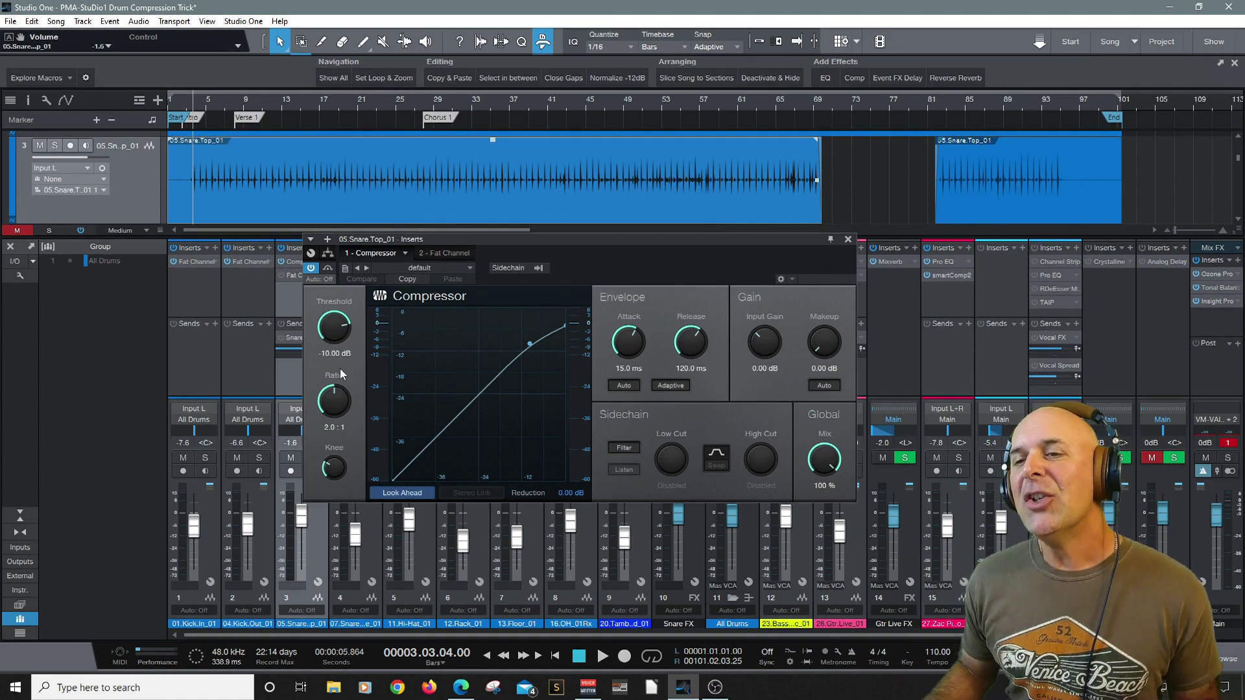
drag(459, 236, 486, 236)
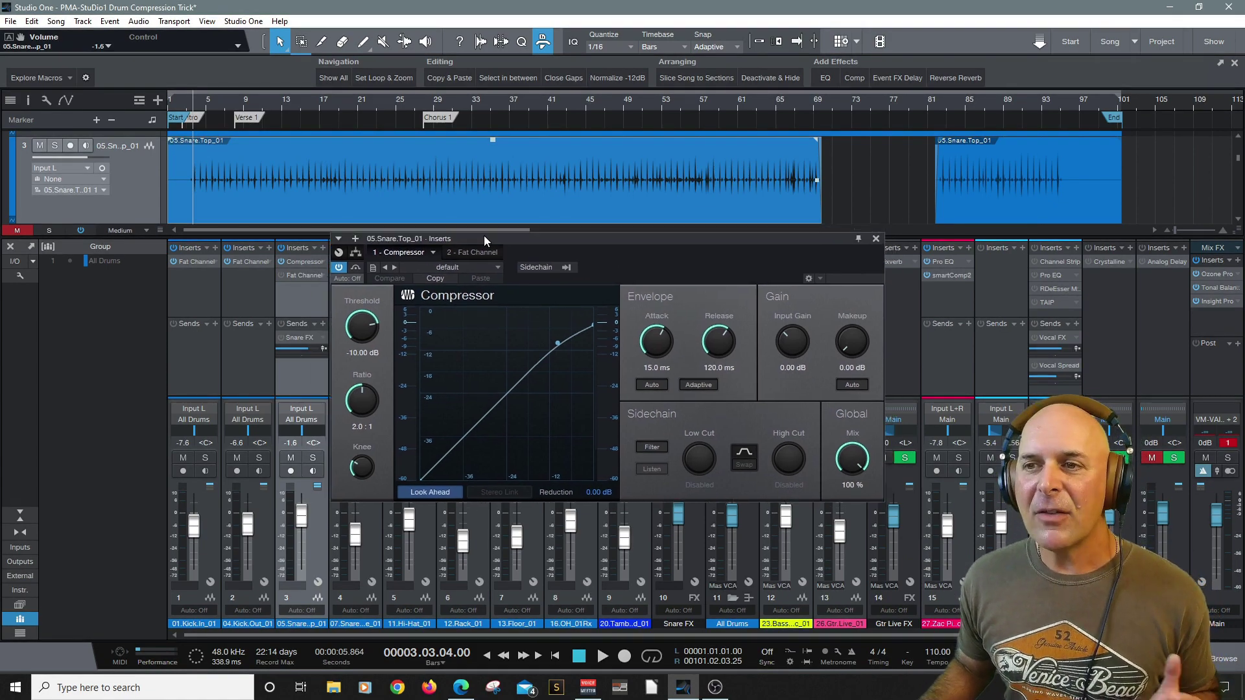
click(314, 458)
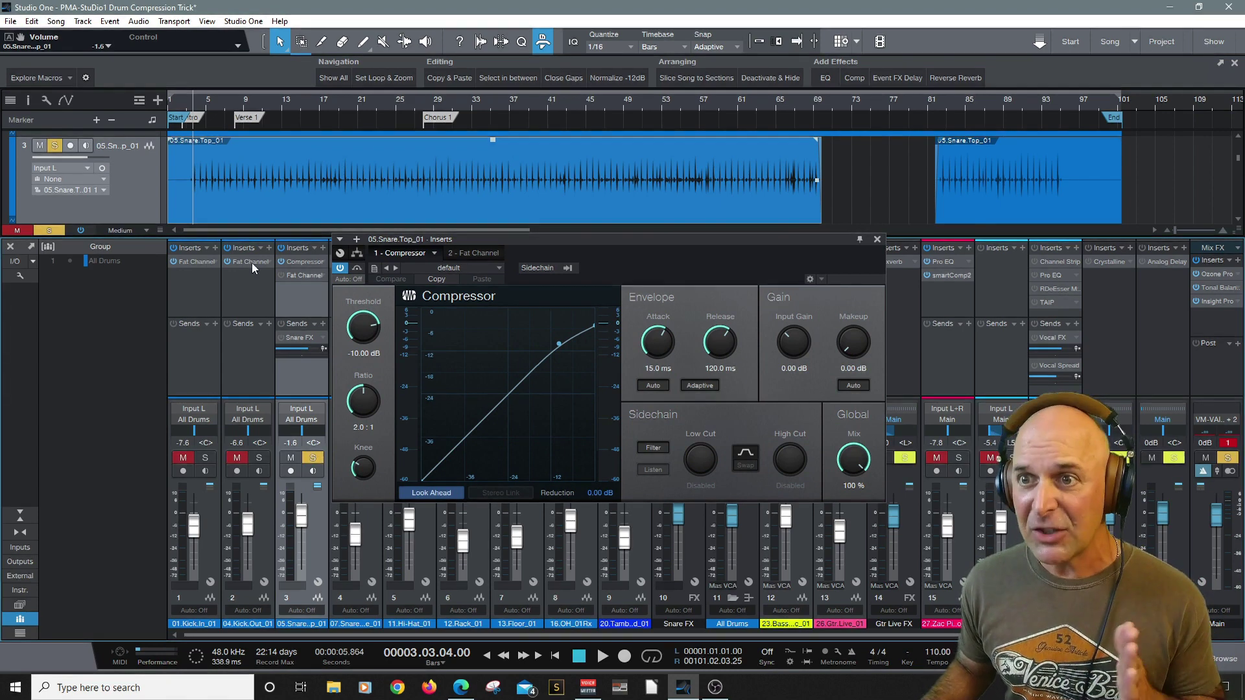
click(201, 90)
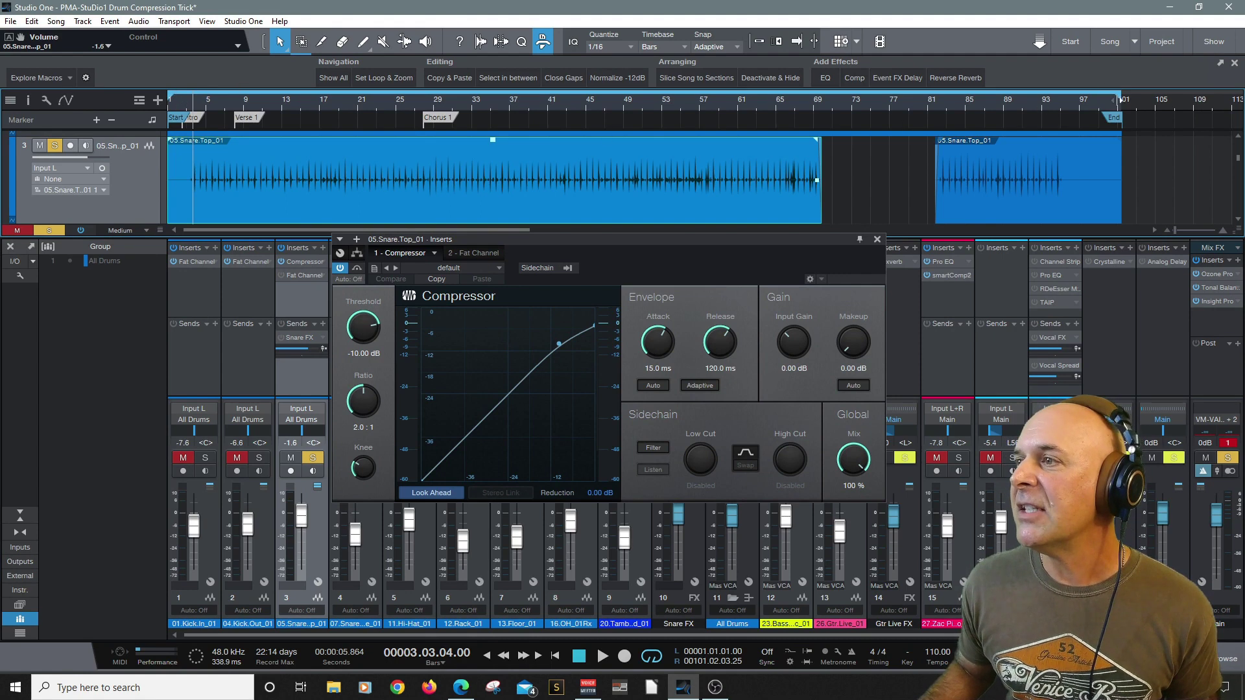
drag(1119, 96, 348, 131)
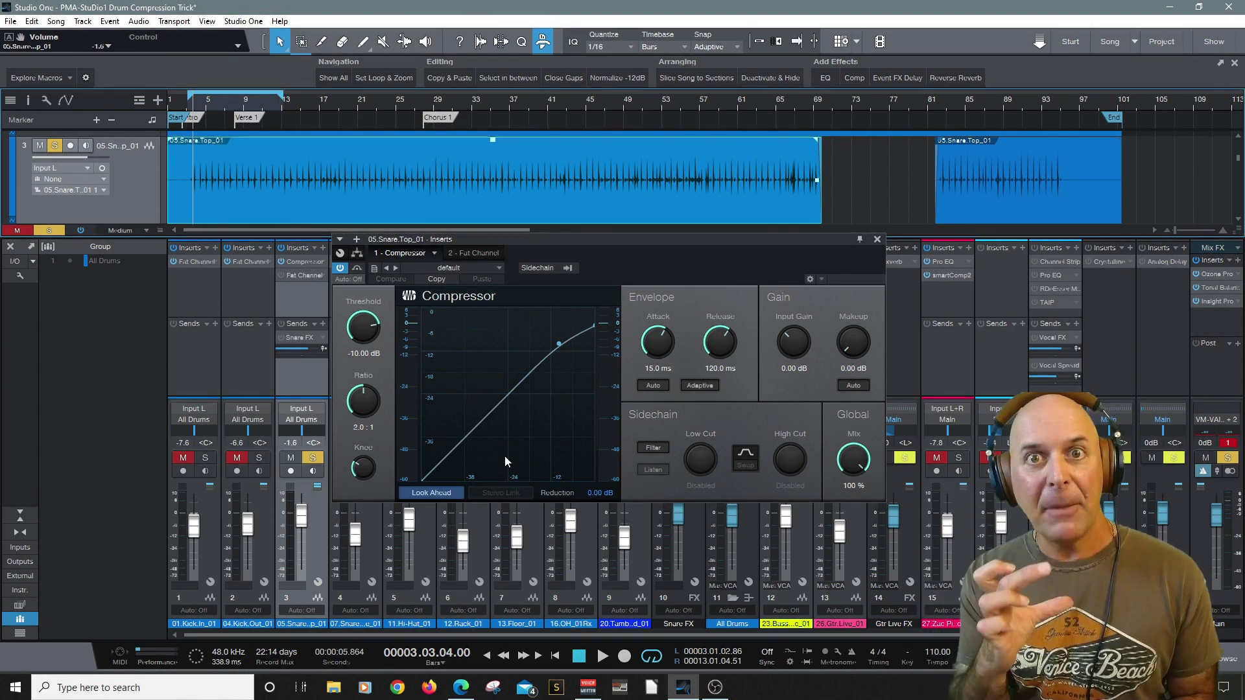
key(space)
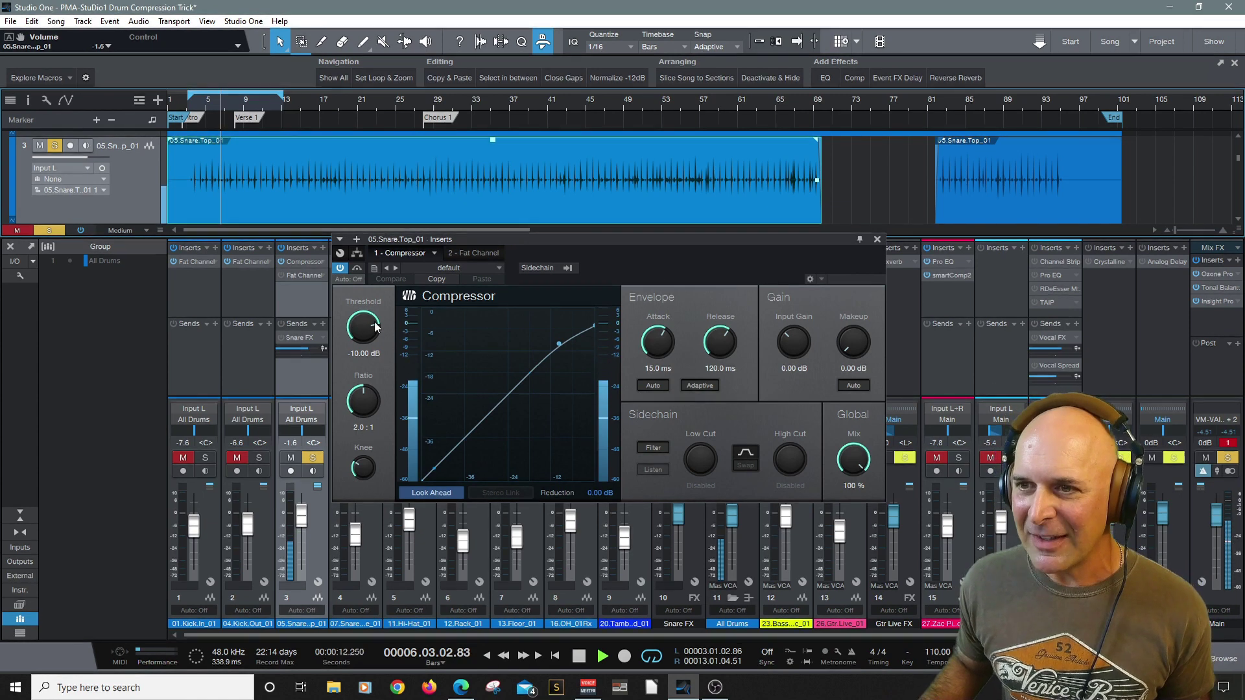
- Set the Compressor to -43.36 dB threshold, 4.3:1 ratio, 0.12 ms attack, 21.12 dB makeup
drag(371, 332, 351, 398)
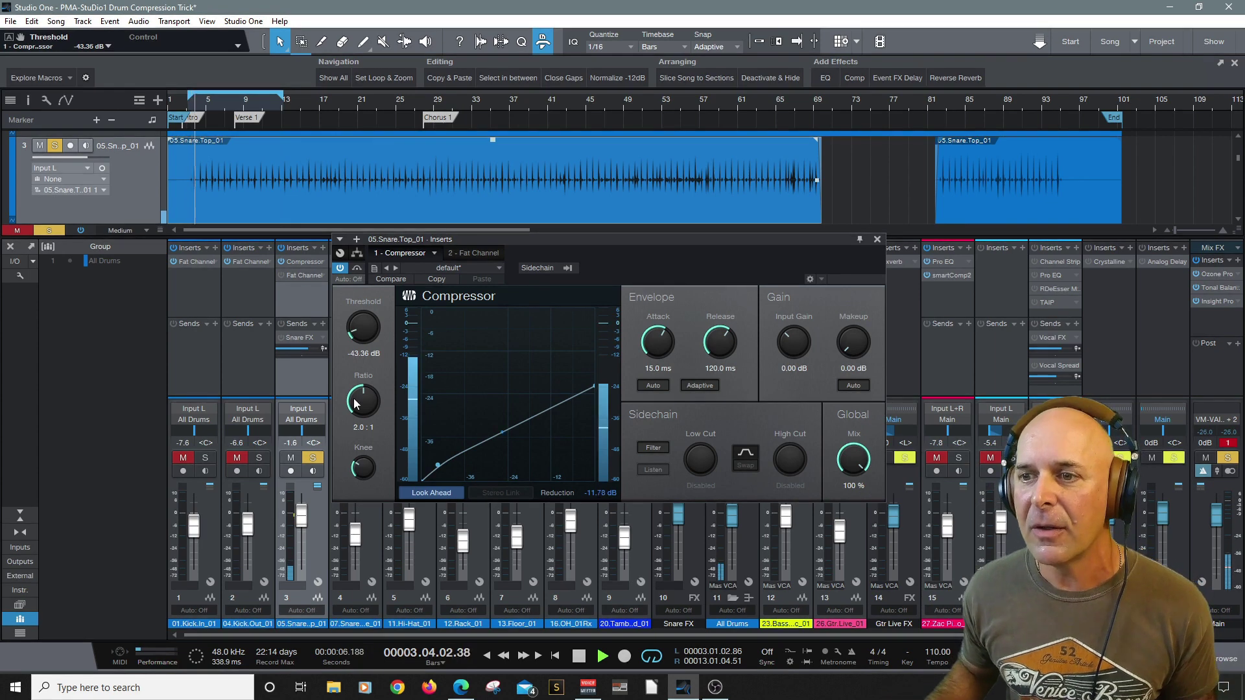
drag(361, 406, 362, 393)
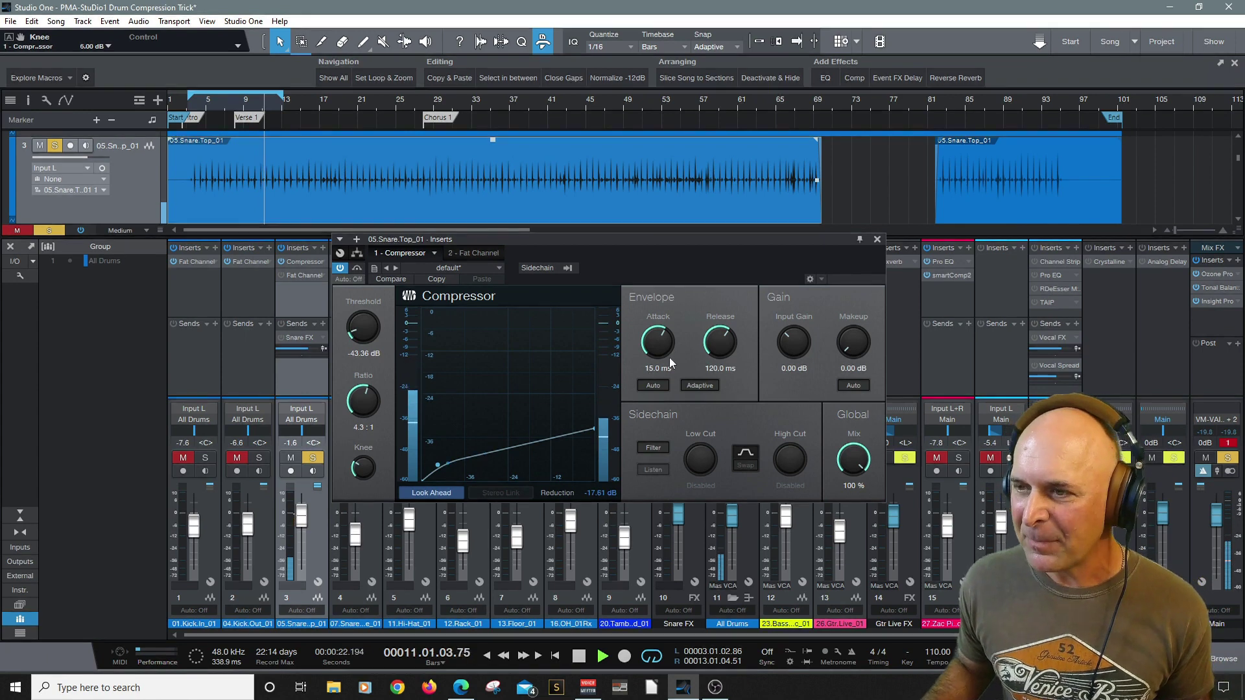
drag(659, 343, 659, 397)
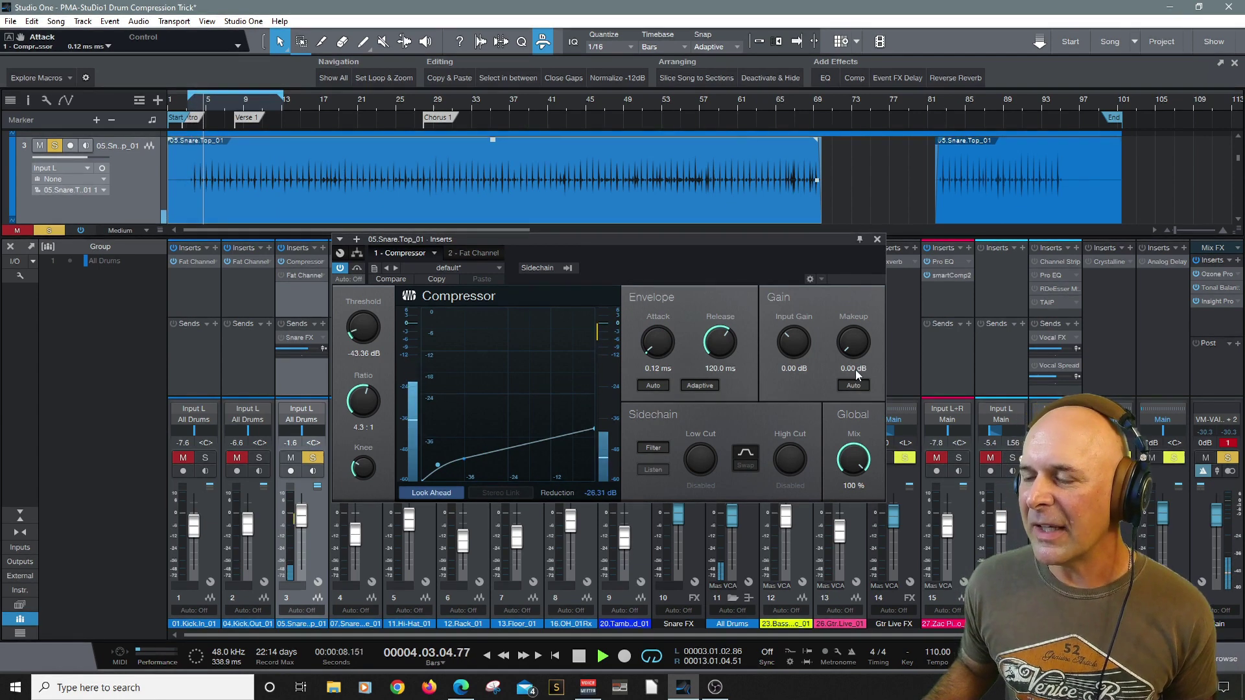
key(space)
drag(855, 349, 851, 293)
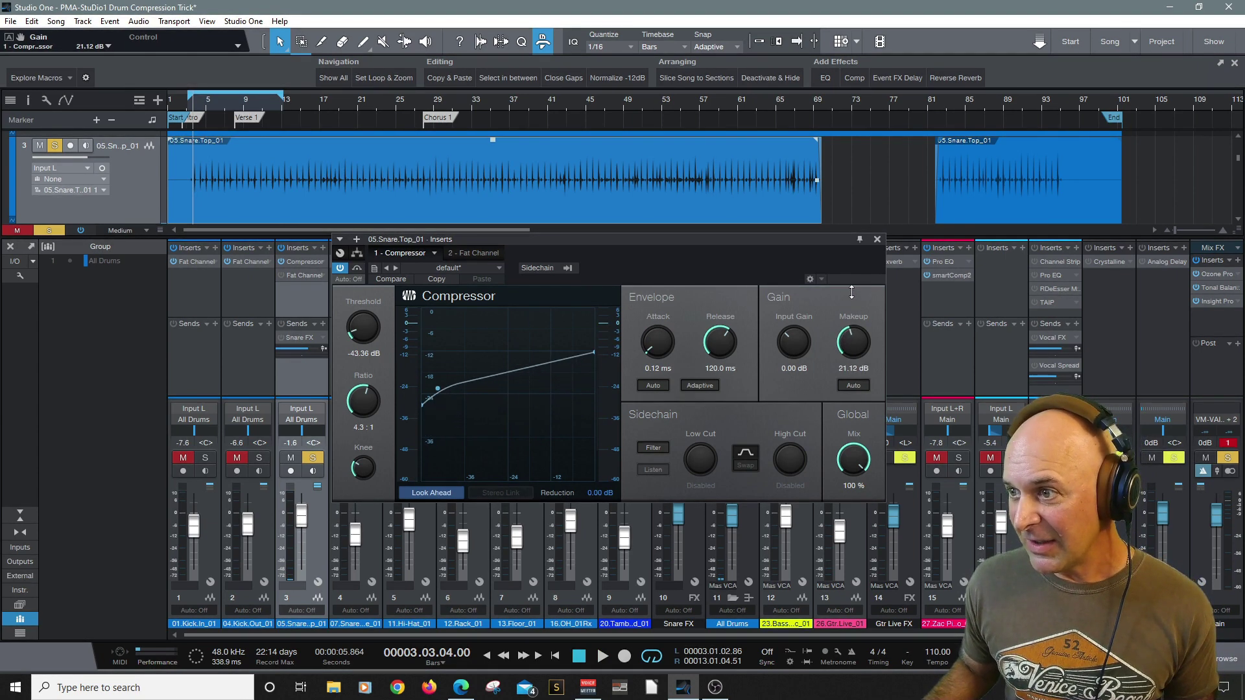
- Nudge the Snare Top fader to just above 0 dB while playing the compressed snare
key(space)
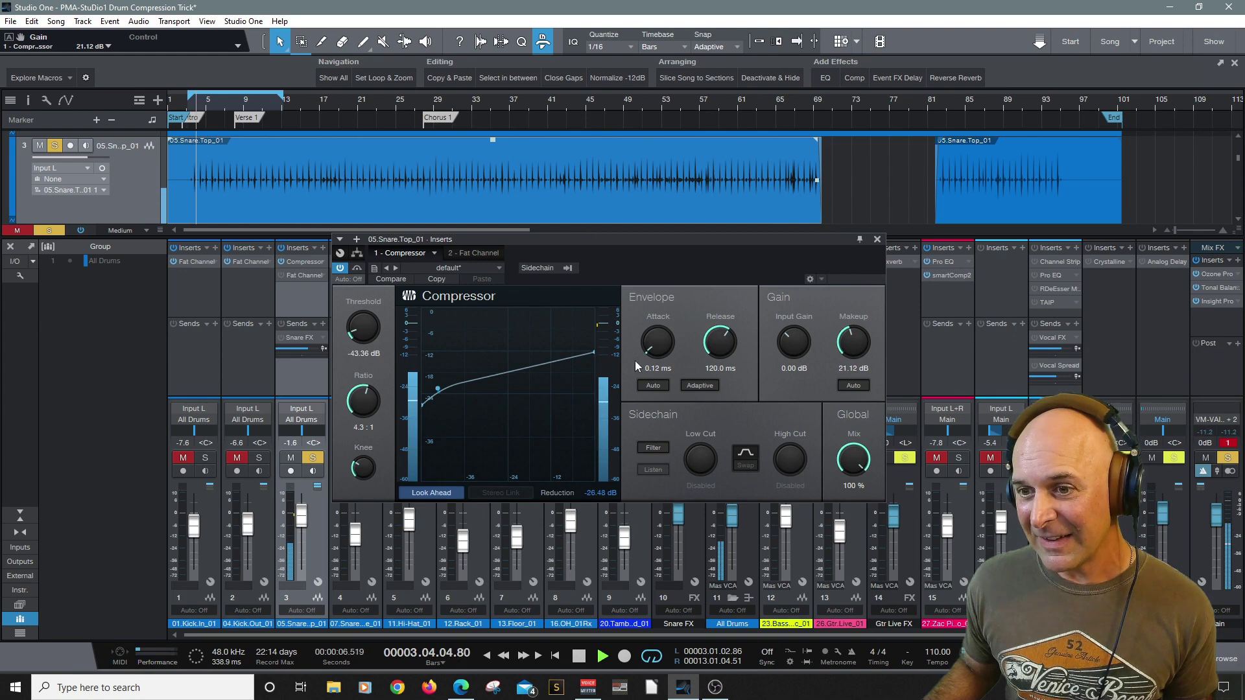
drag(302, 522, 303, 515)
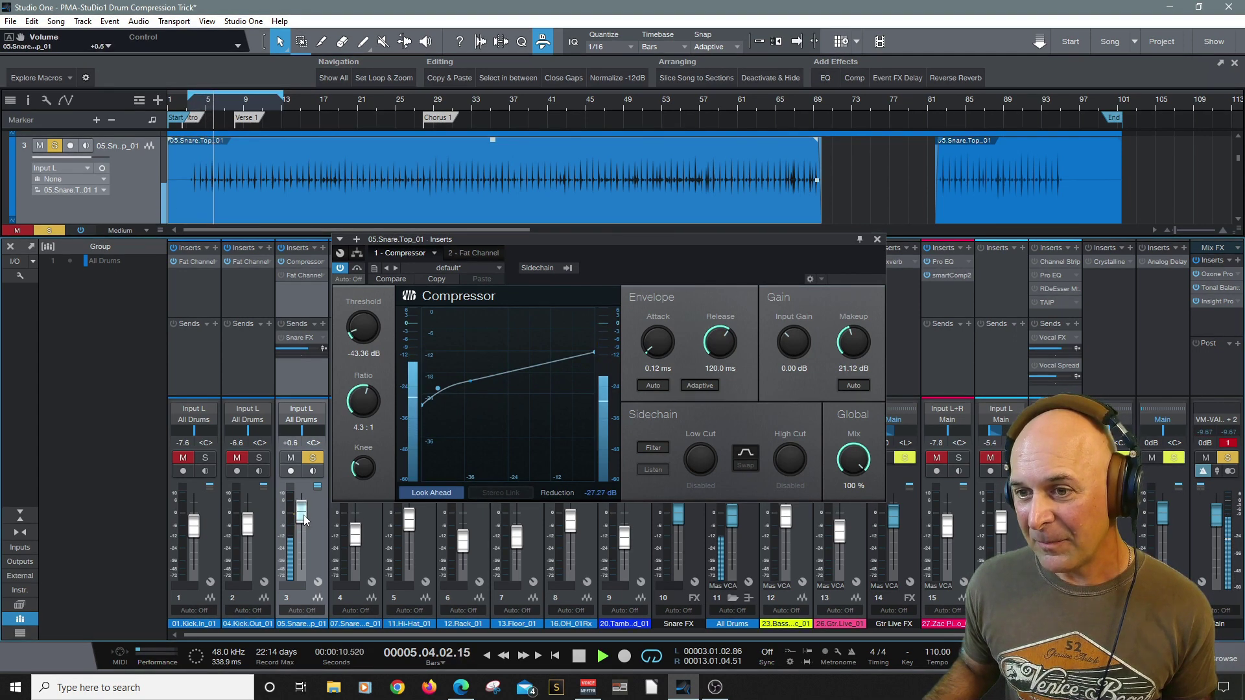
key(space)
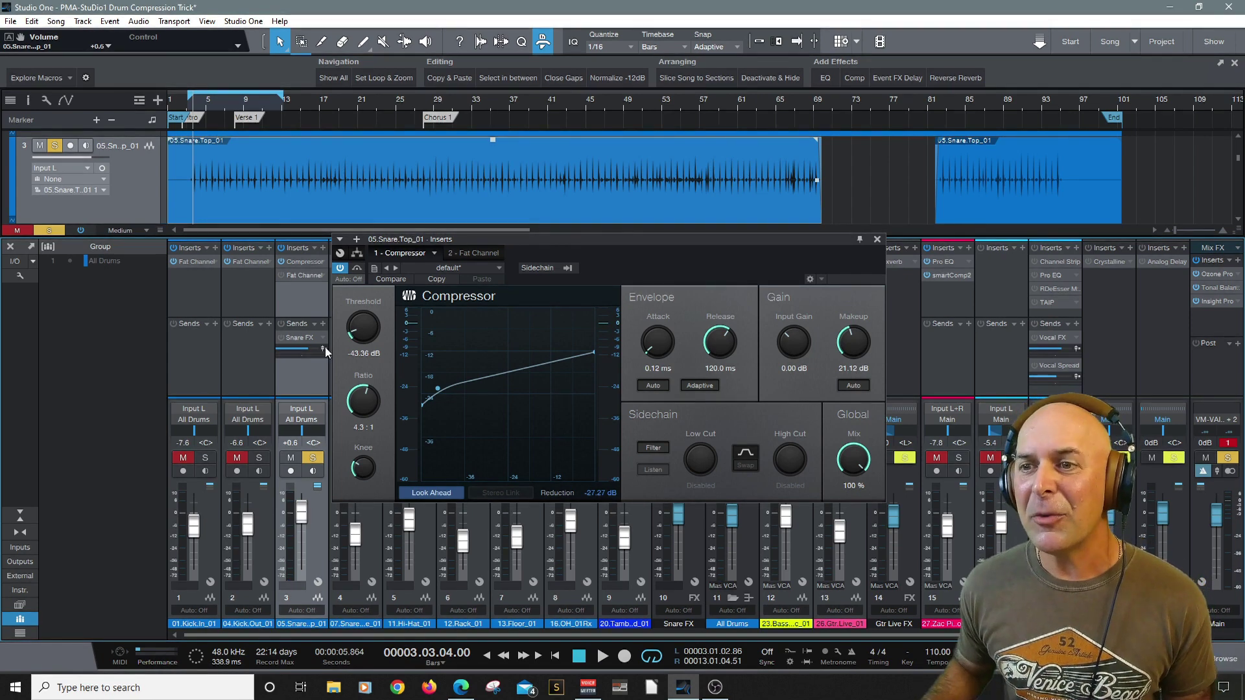
- Compare the snare with the Compressor bypassed and re-enabled during playback
click(340, 268)
key(space)
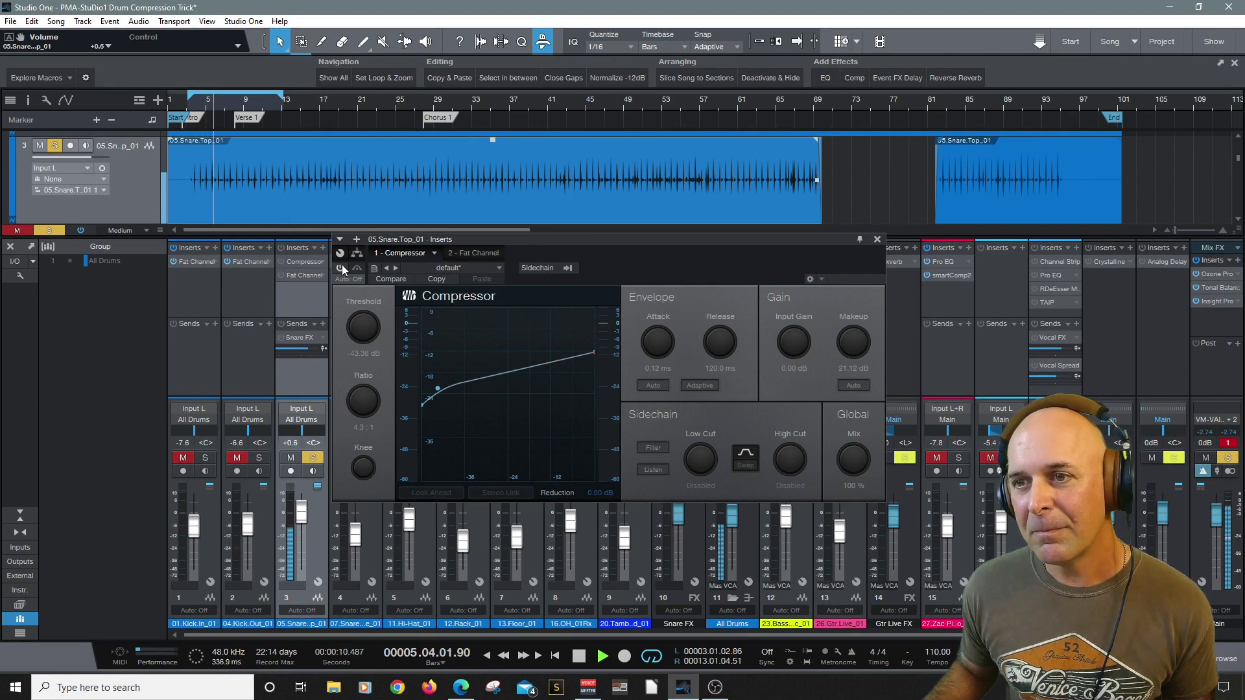
click(340, 268)
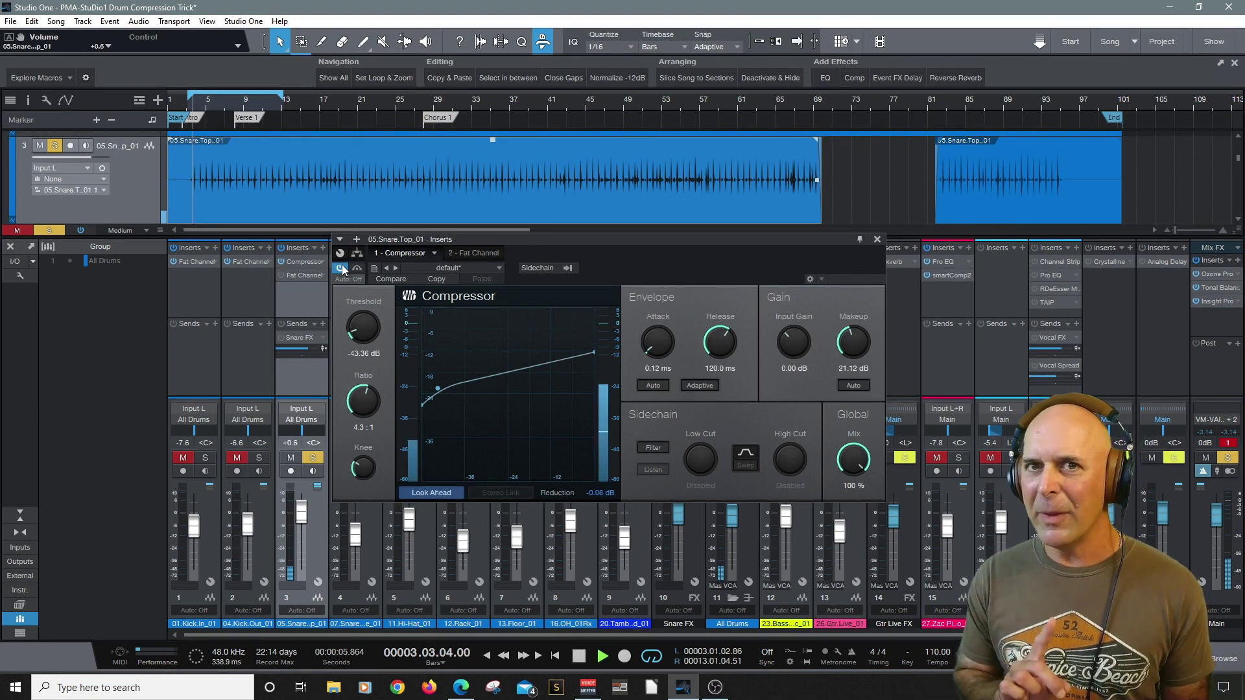
key(space)
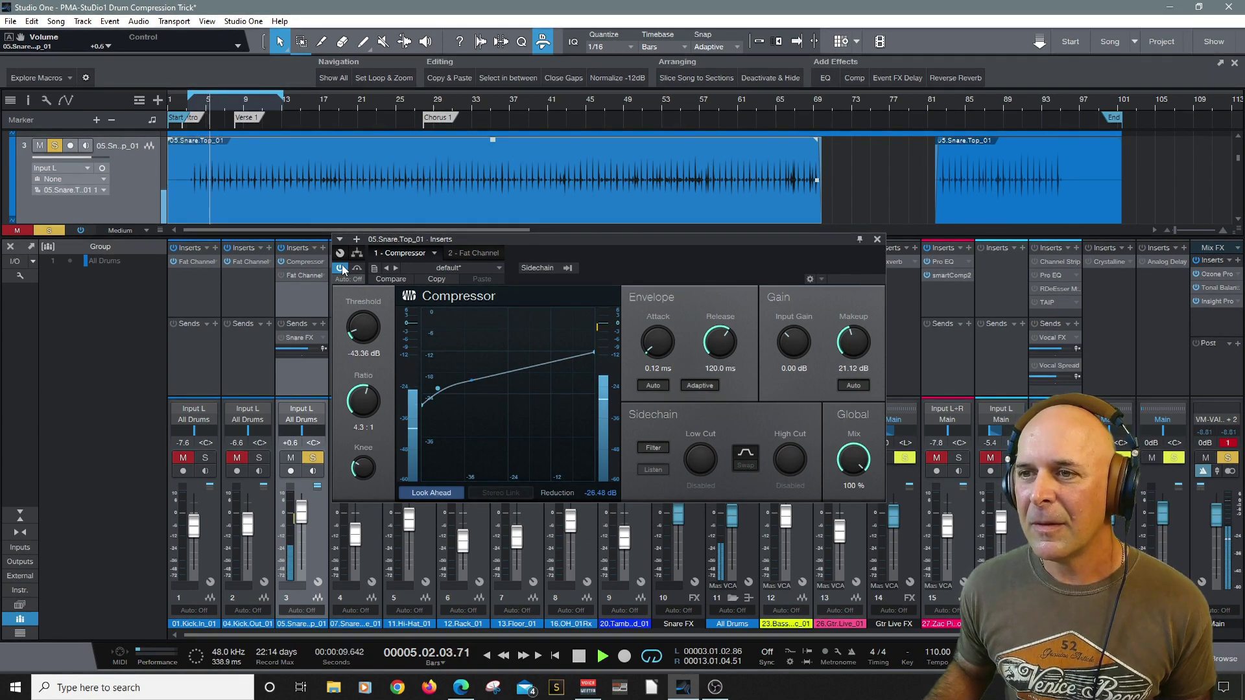
key(space)
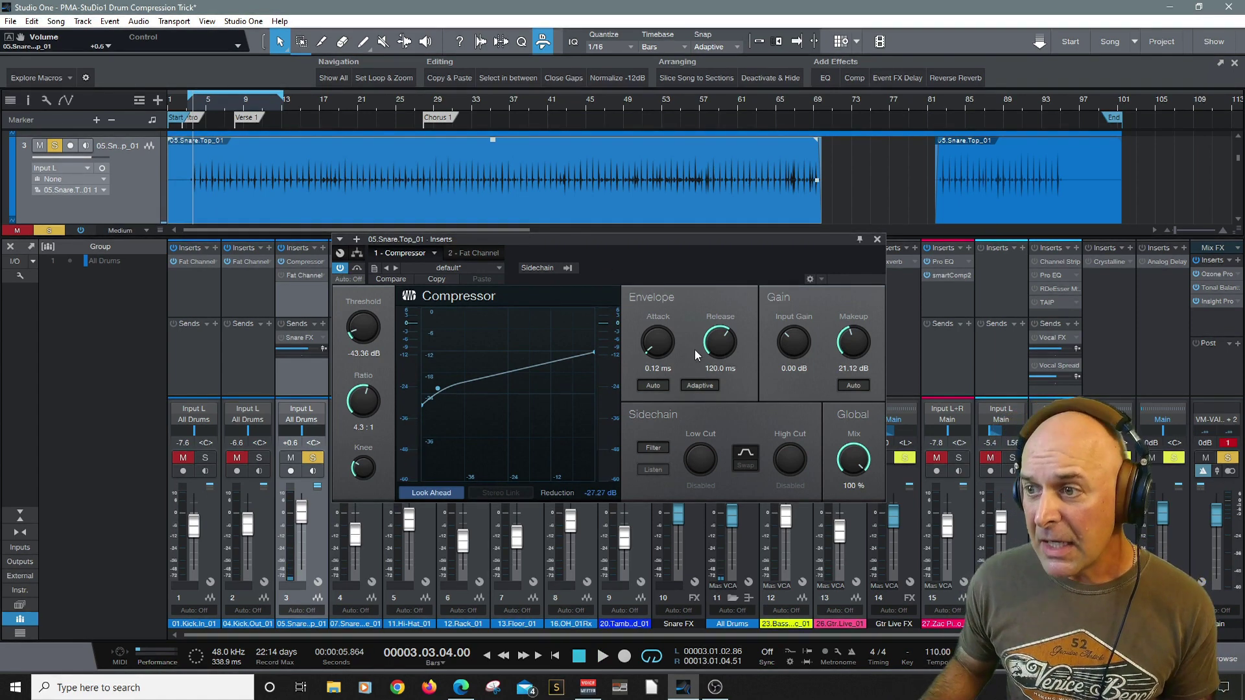
- Tune the Compressor release by ear, settling at 489.6 ms
drag(718, 343, 716, 317)
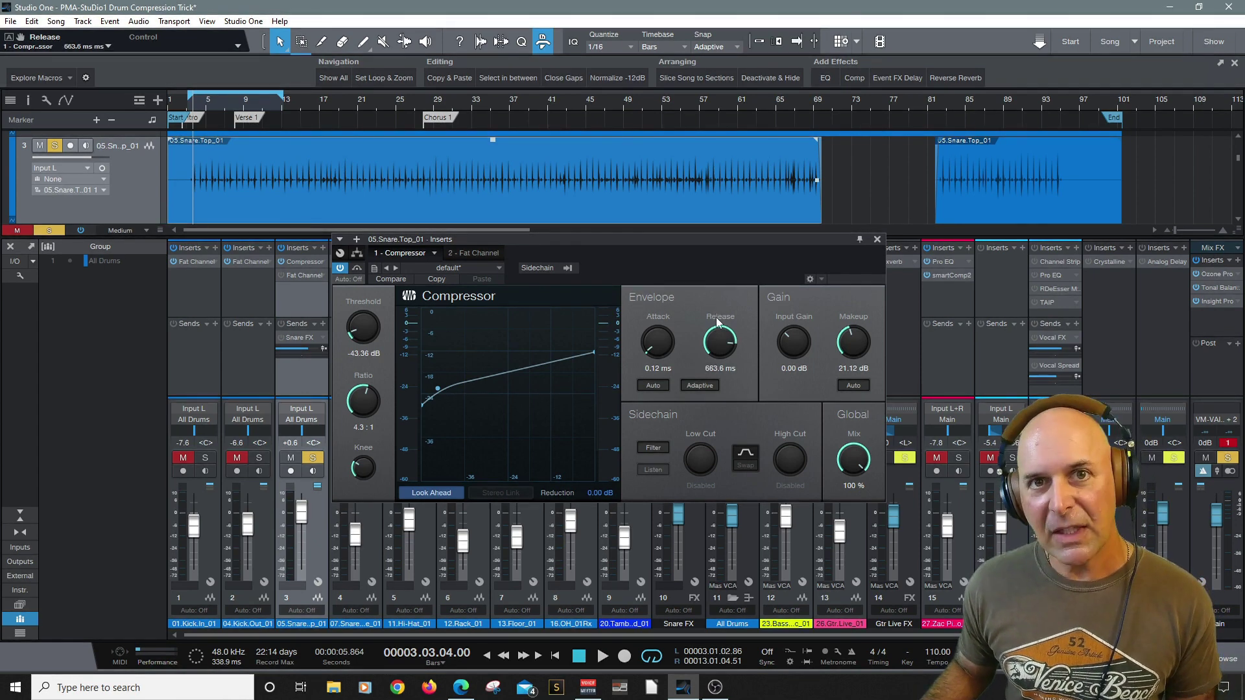
key(space)
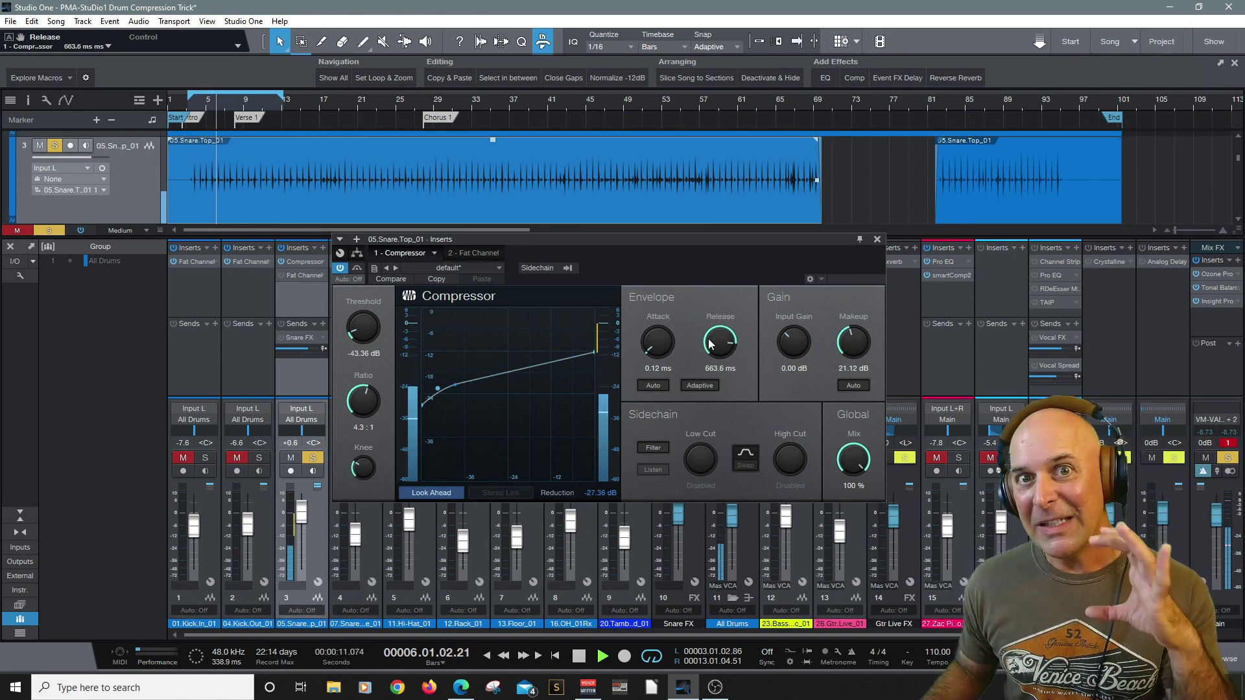
drag(711, 344, 725, 400)
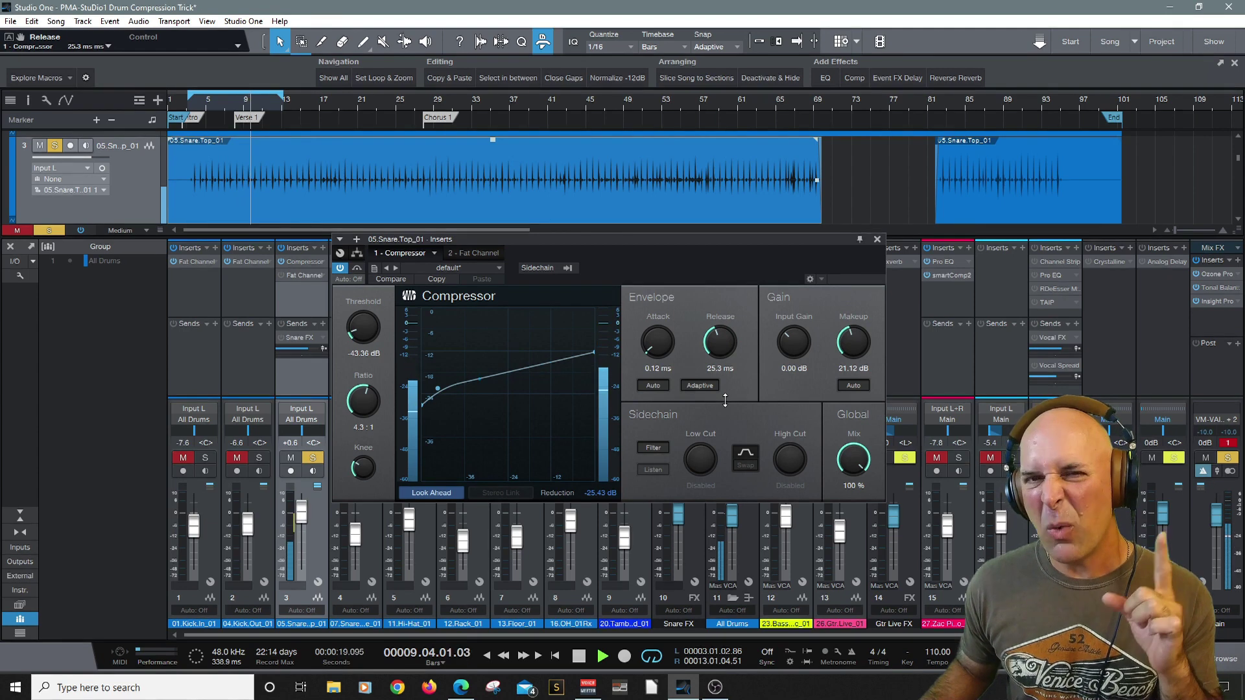
scroll(725, 400, up, 1)
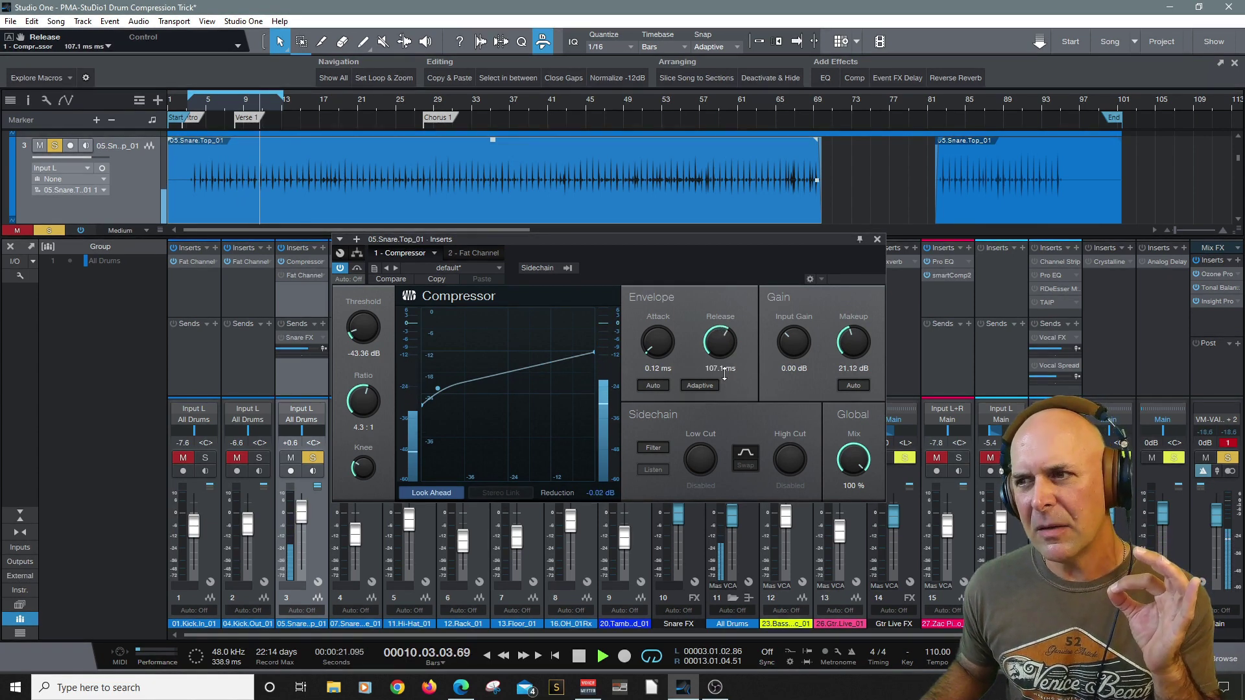
drag(725, 360, 731, 353)
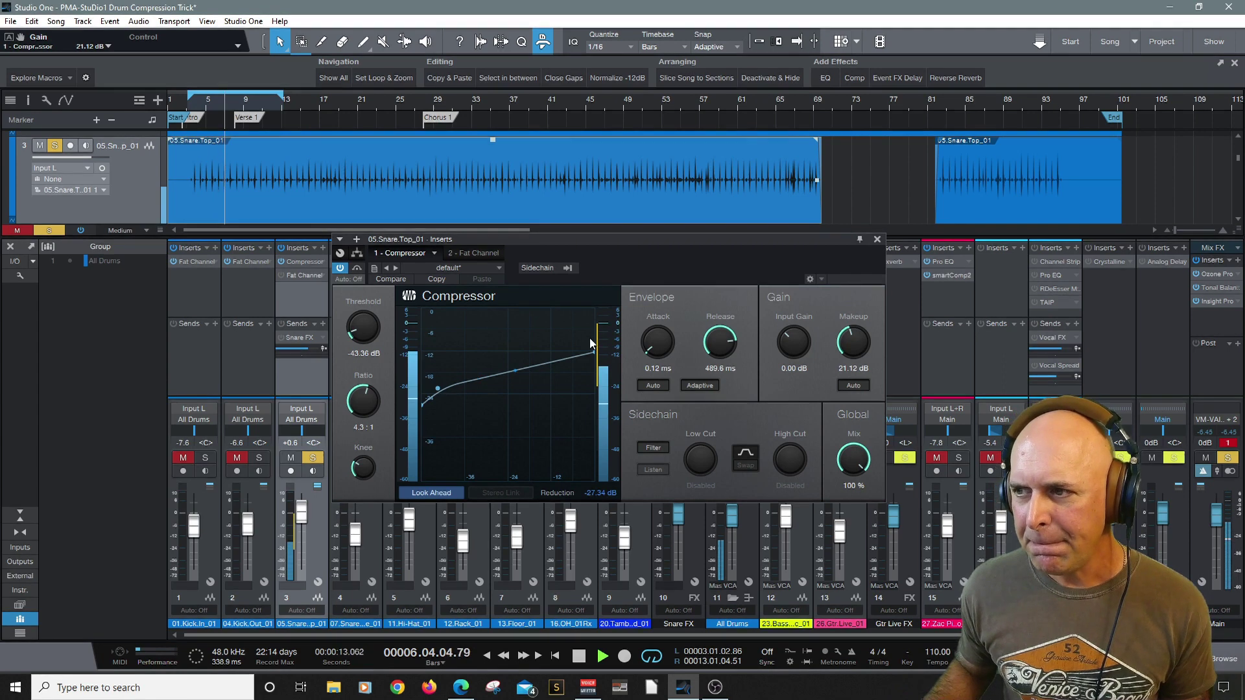
- Compare the snare with the Compressor bypassed once more, then close the Compressor window
click(340, 269)
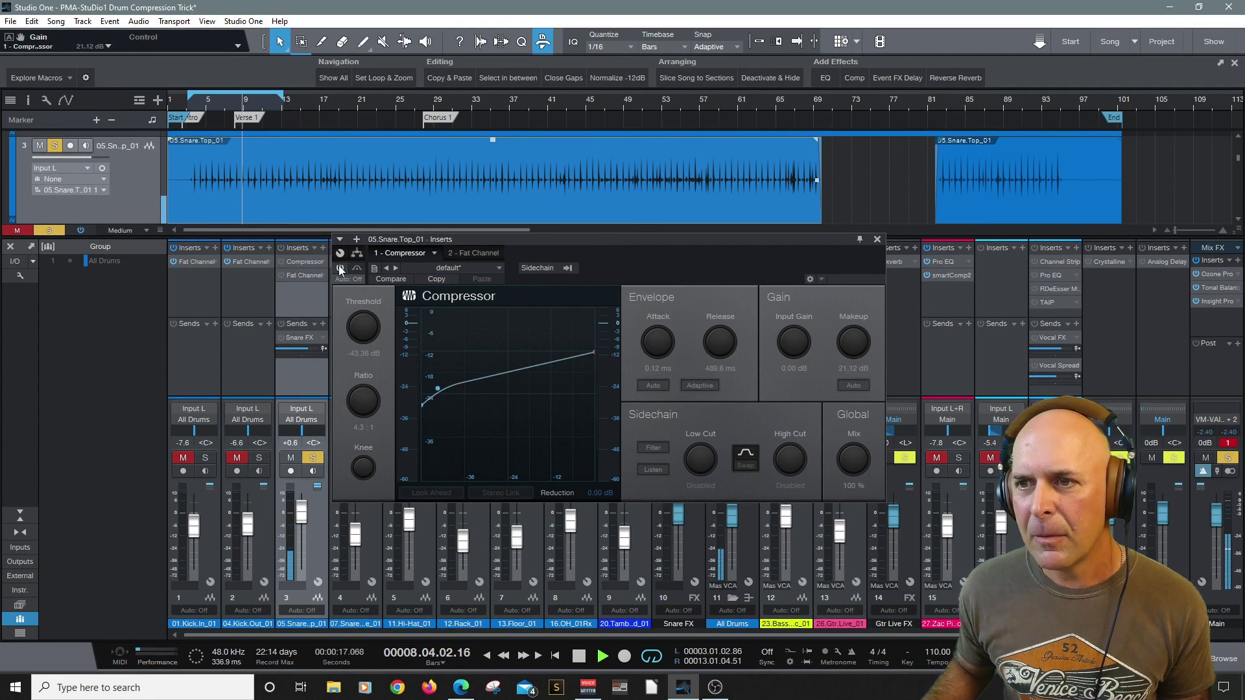
click(340, 268)
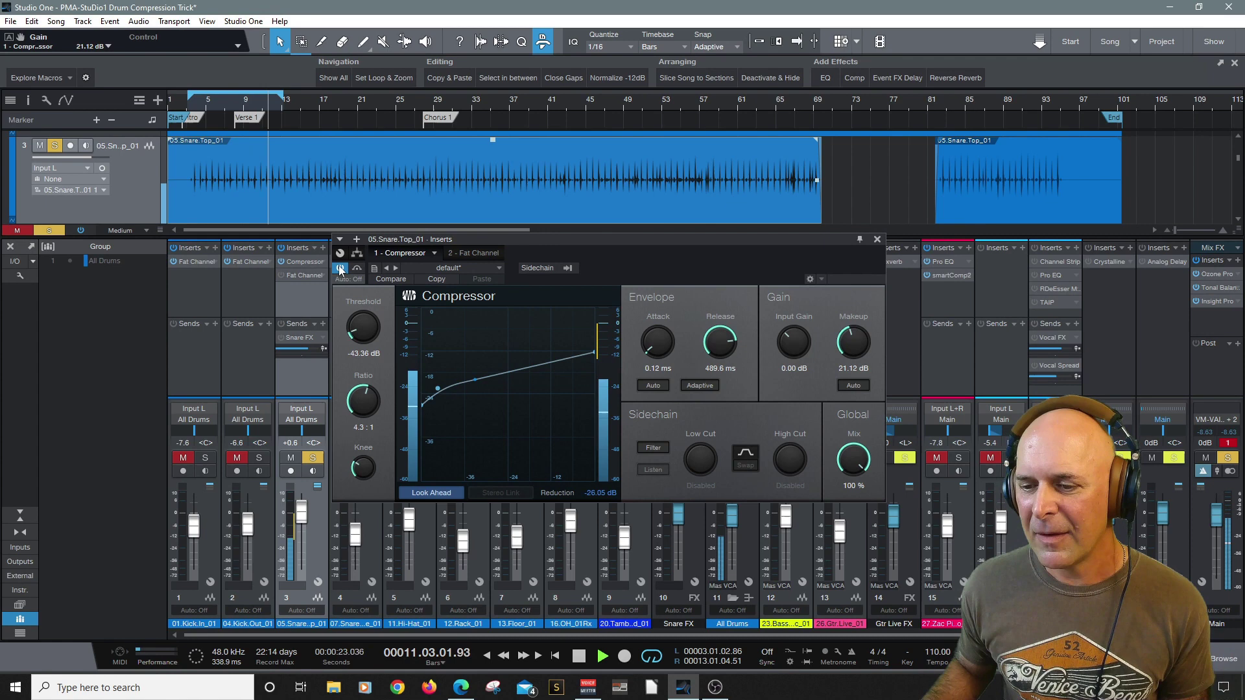
key(space)
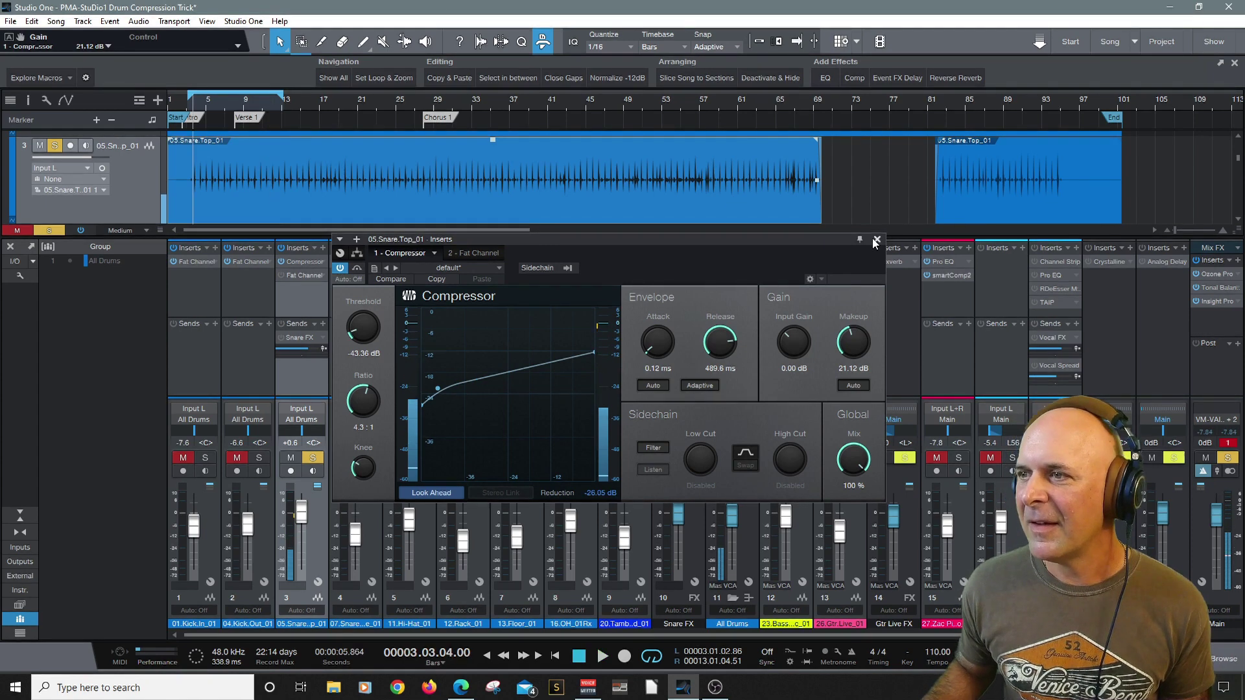
click(876, 241)
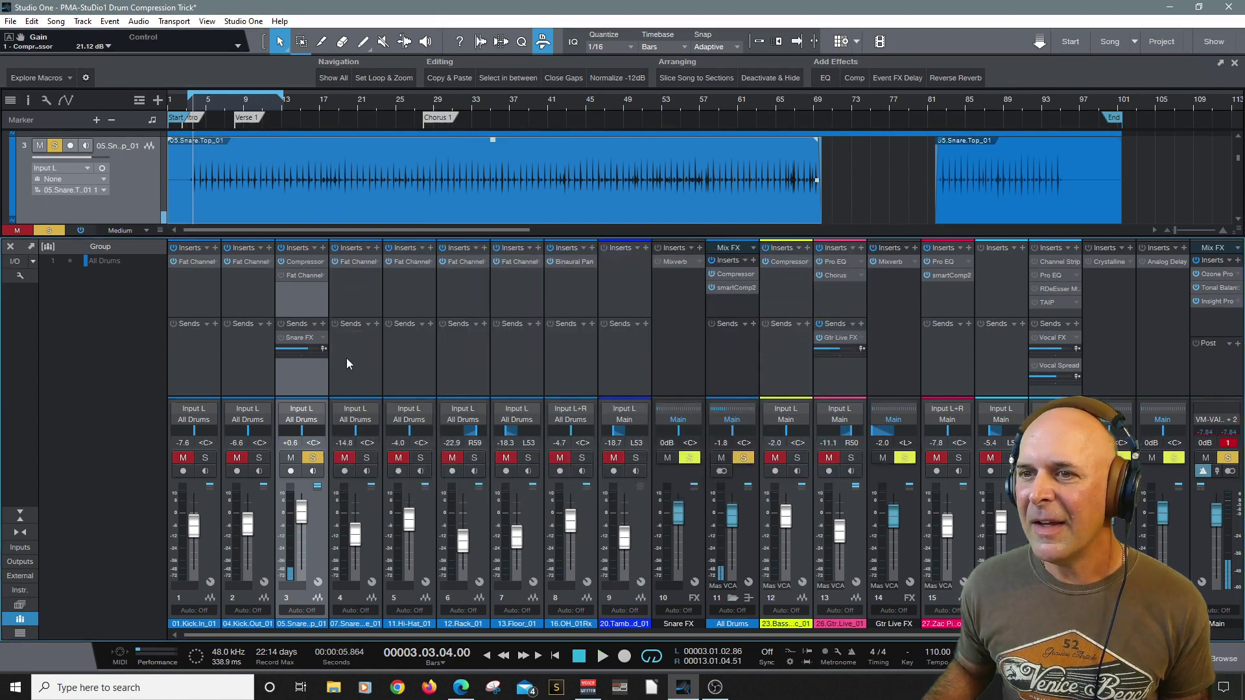
- Open the Snare Top's Fat Channel XT and switch on its 4:1 FET compressor
click(292, 275)
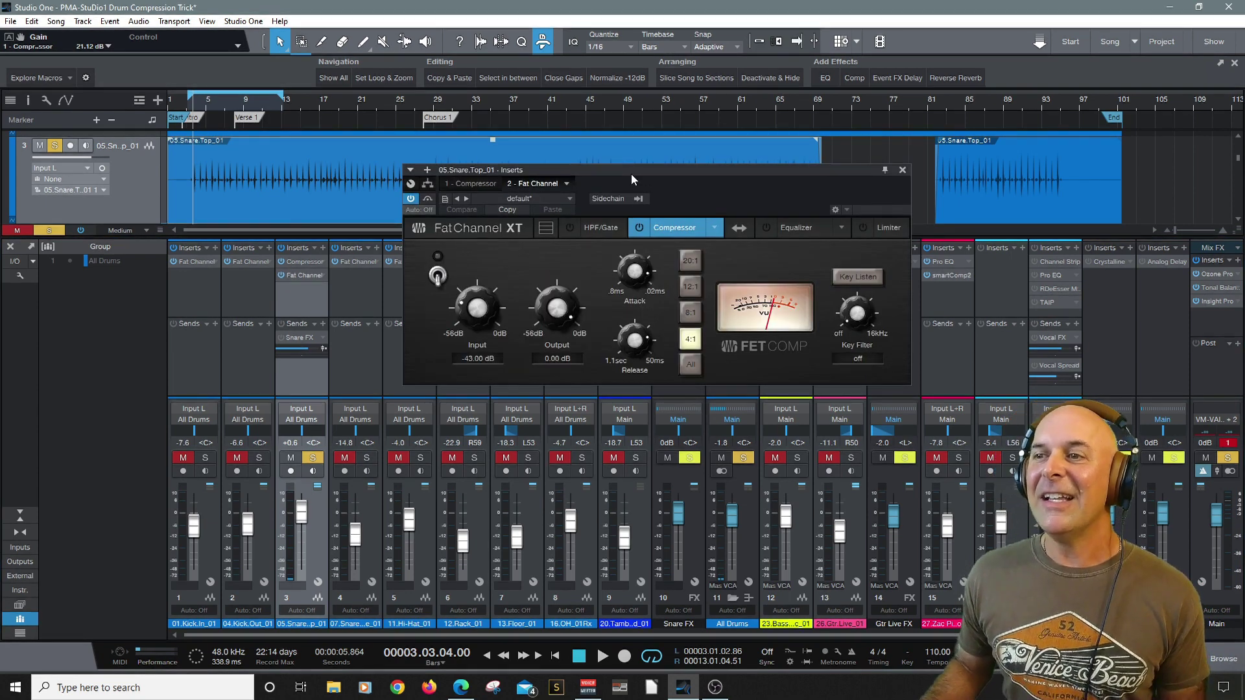
drag(632, 174, 562, 201)
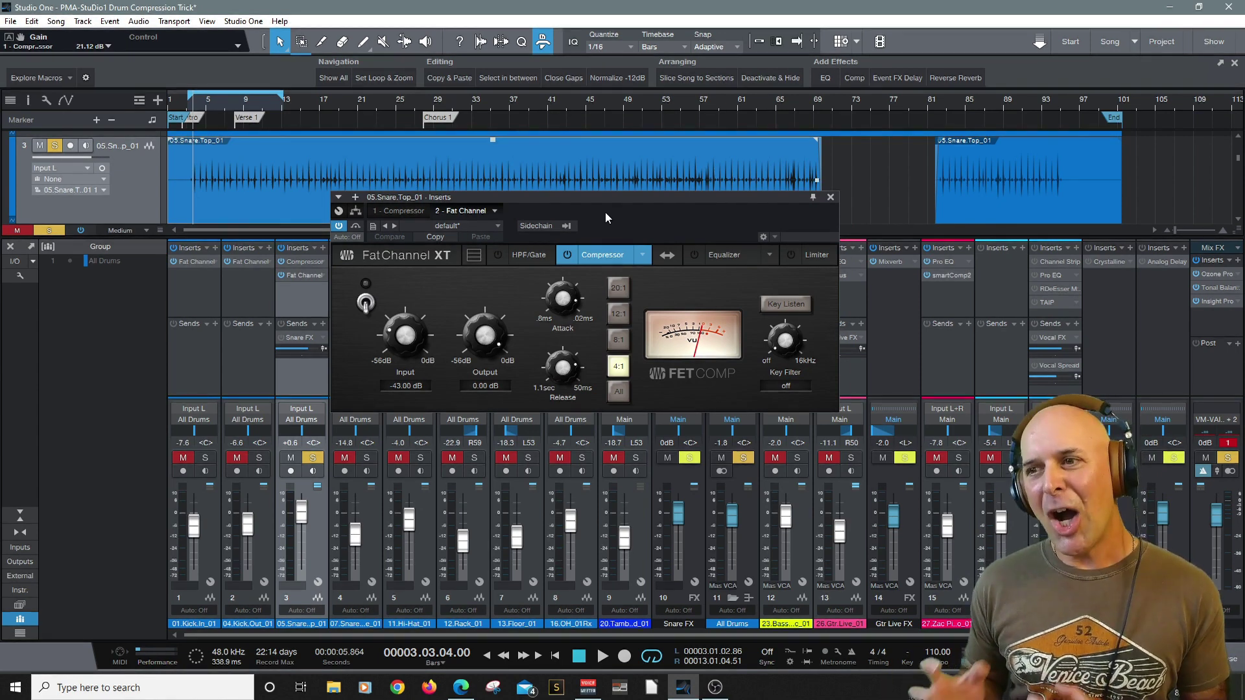
click(372, 302)
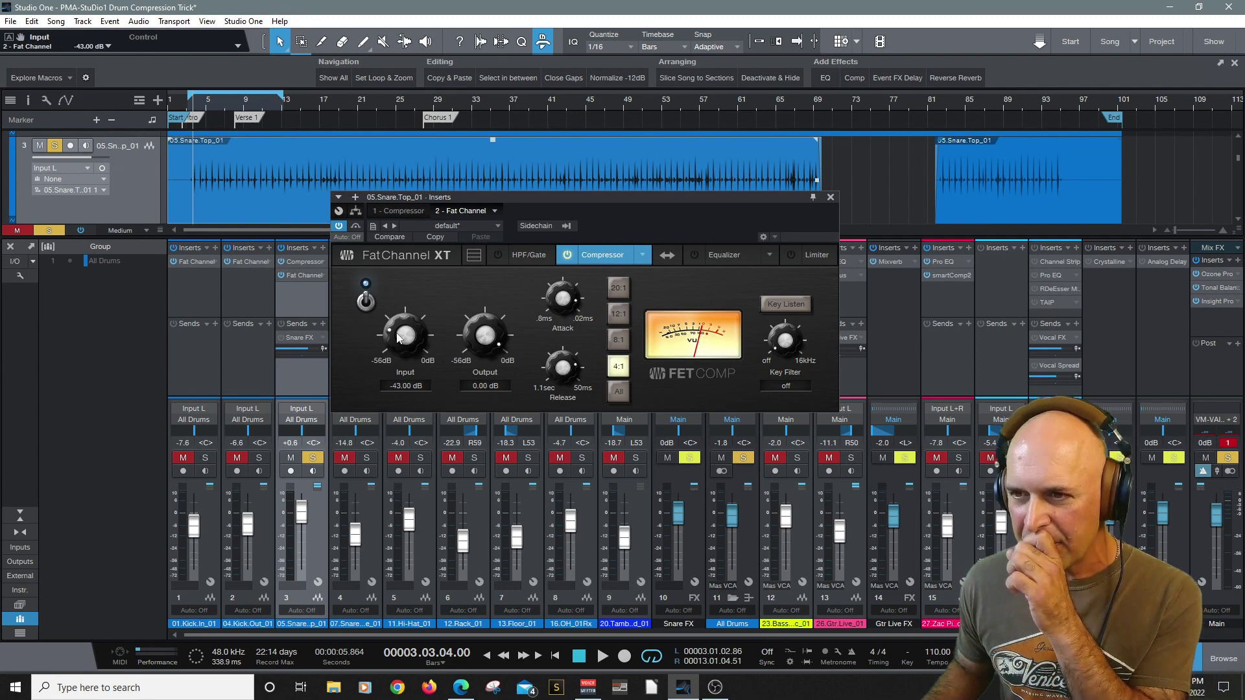
- Set the FET compressor input to -27.60 dB, output to -11.20 dB, and play the snare
drag(398, 337, 407, 310)
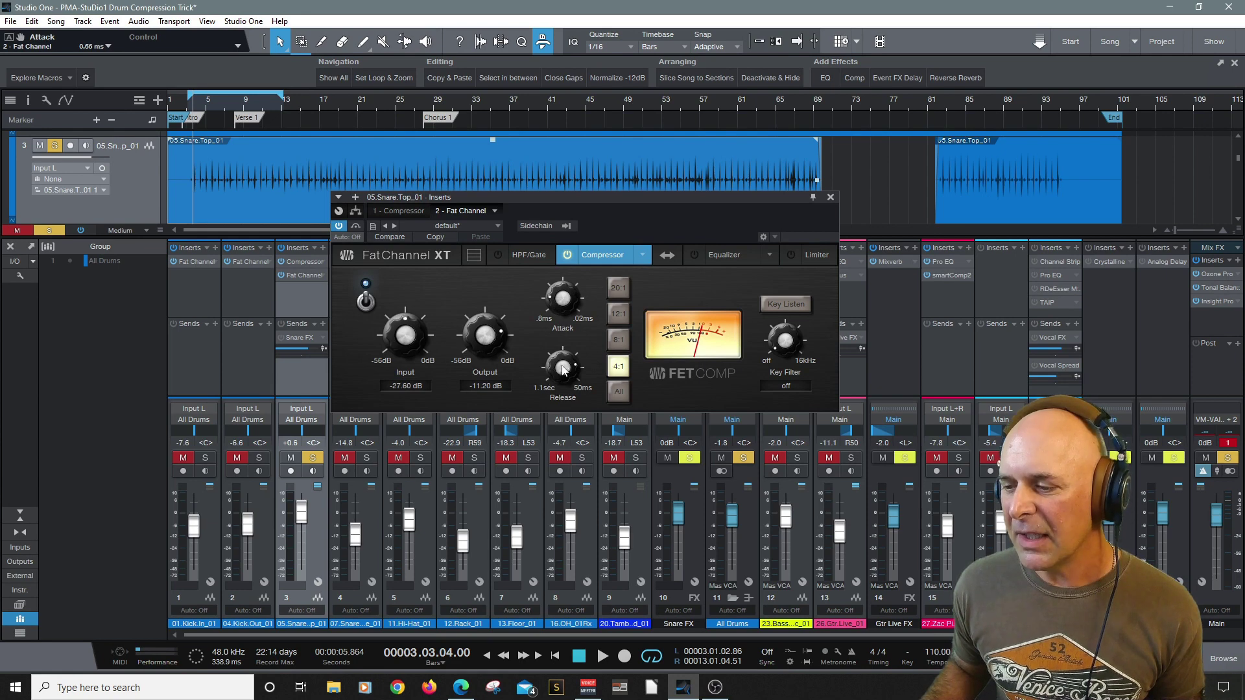
drag(562, 366, 547, 437)
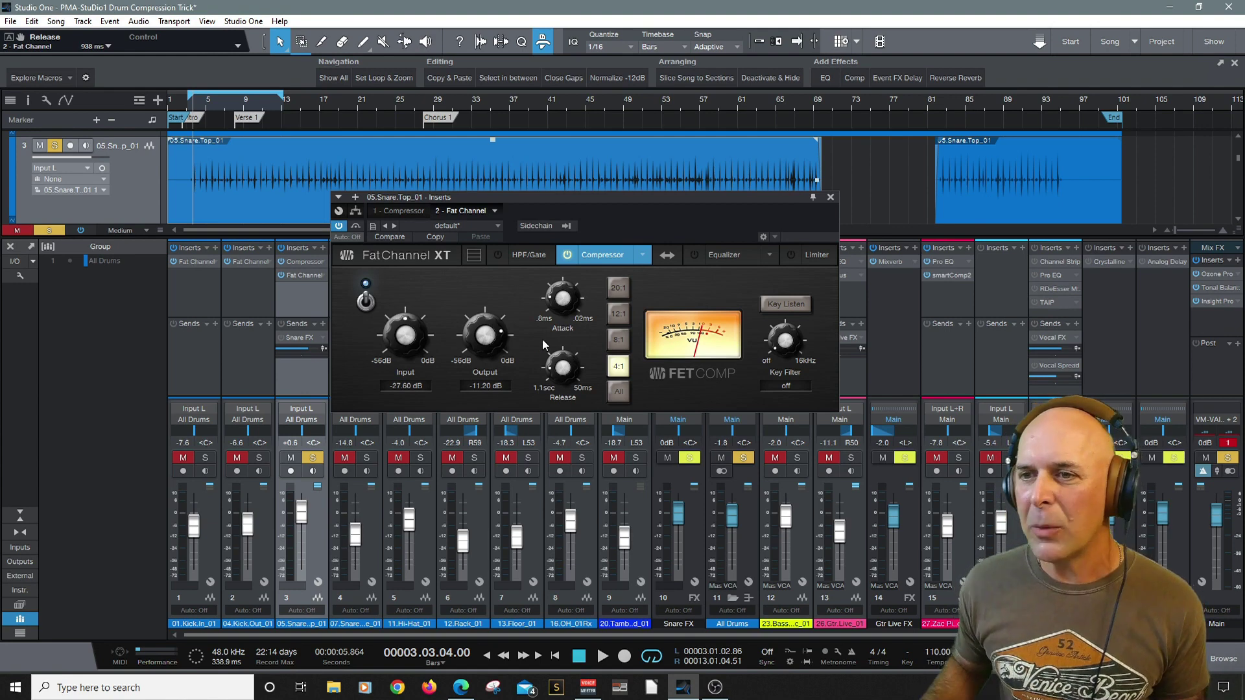
key(space)
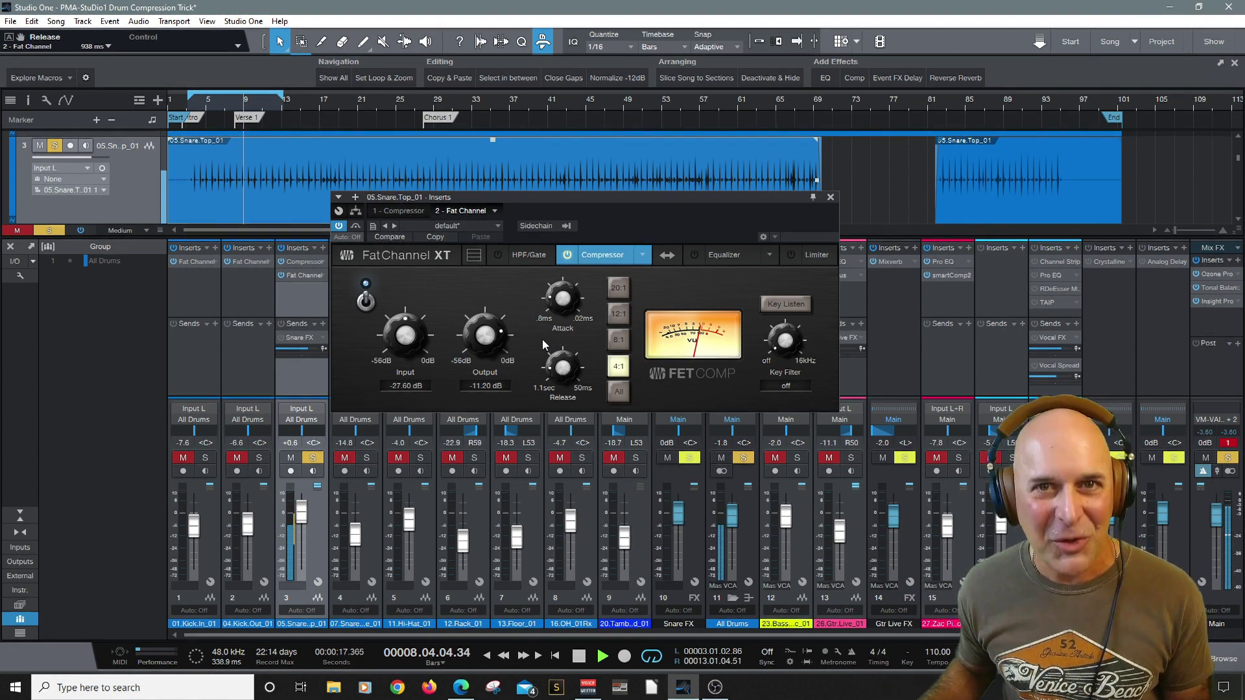
- Compare the snare with the Fat Channel bypassed and re-enabled from bar 3
click(280, 247)
key(space)
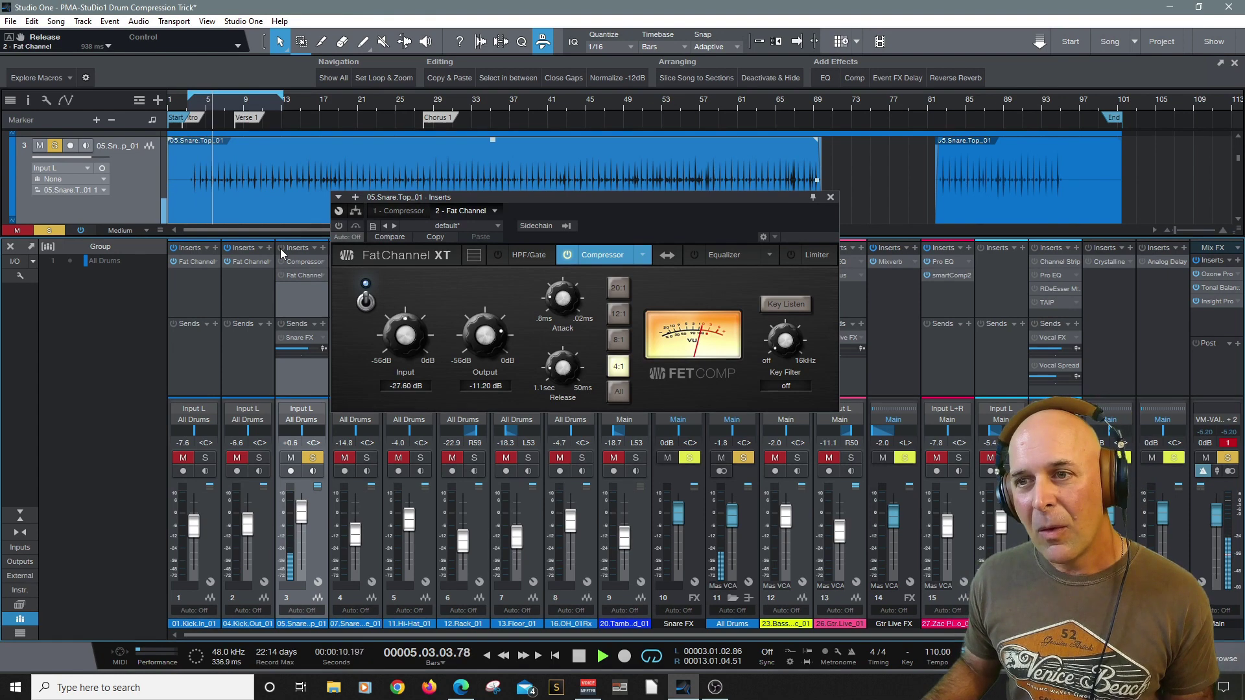
key(space)
key(space)
click(280, 248)
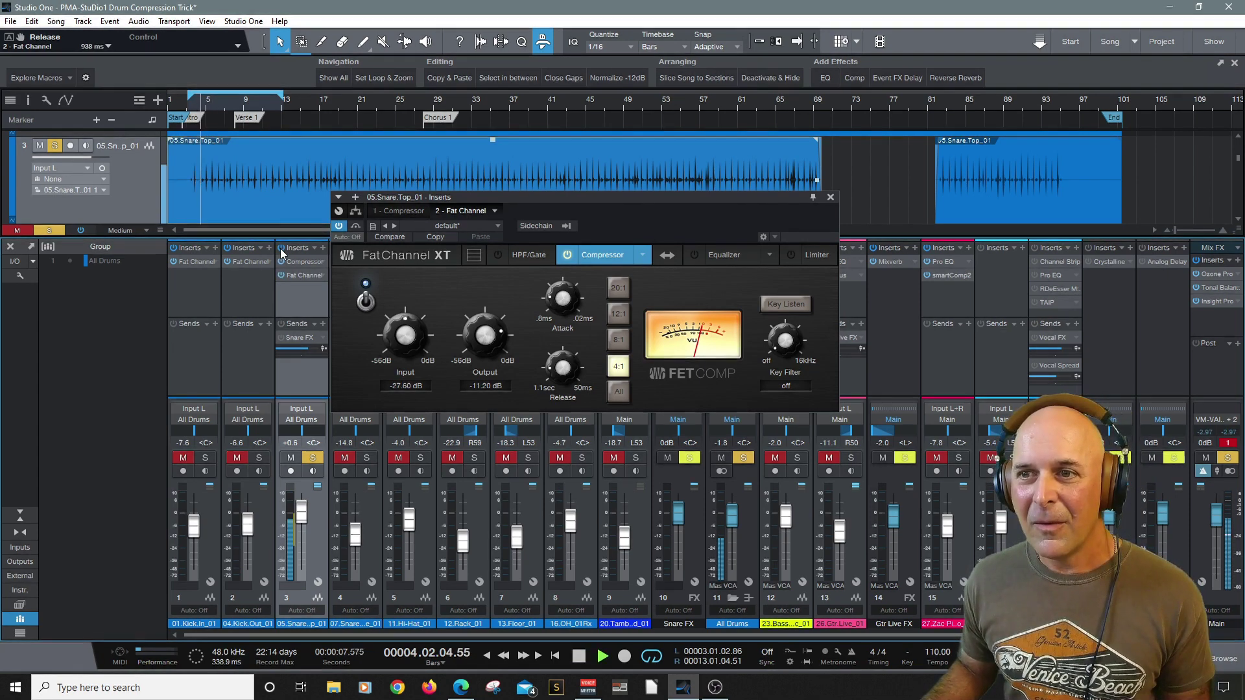
- Close the Fat Channel, enable Snare Top's send to Snare FX, and open that bus's Mixverb
click(831, 197)
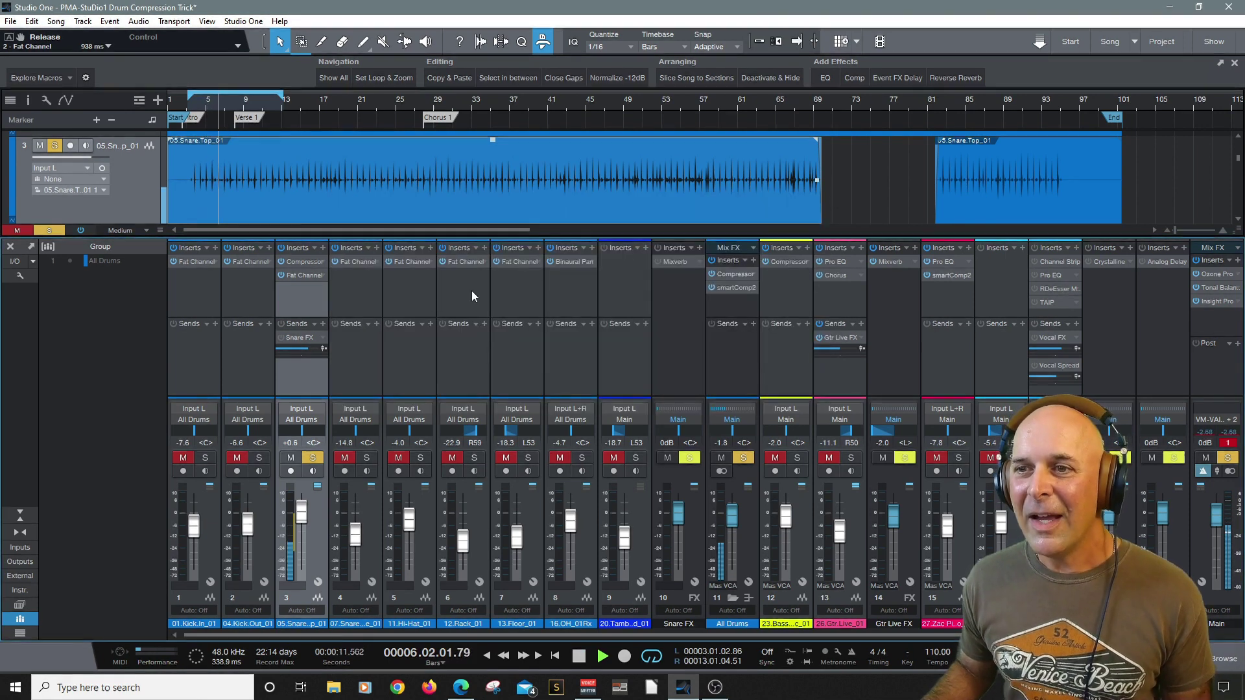
key(space)
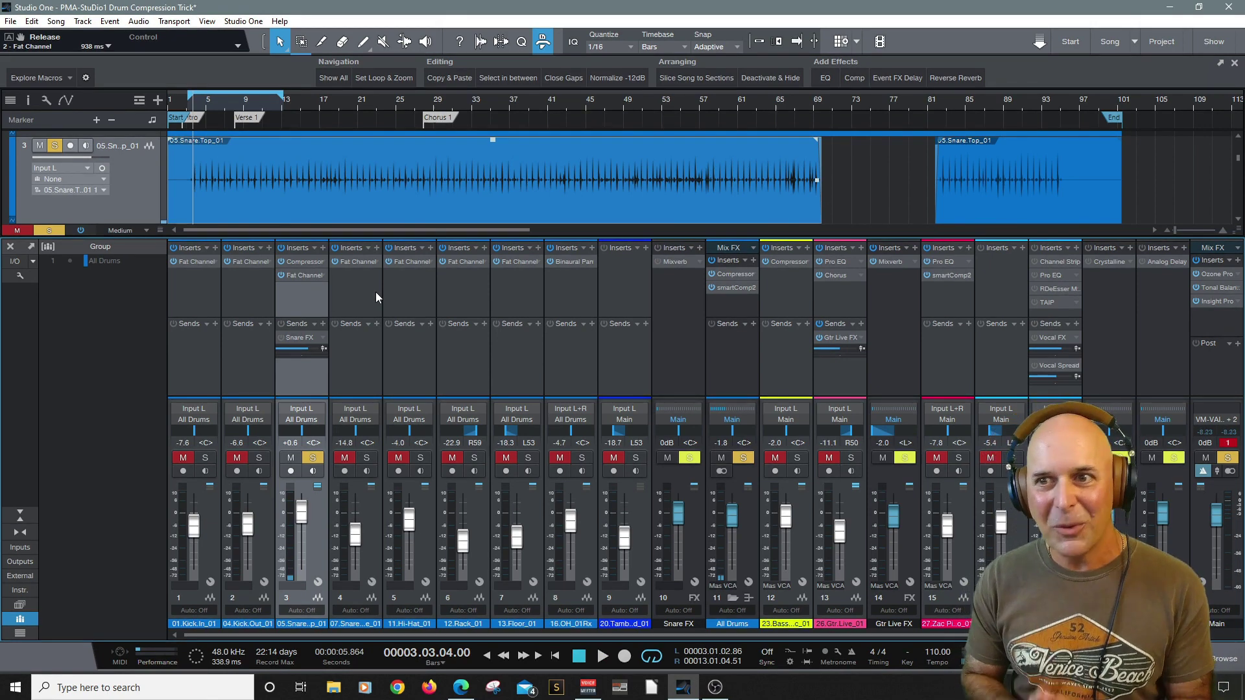
click(280, 323)
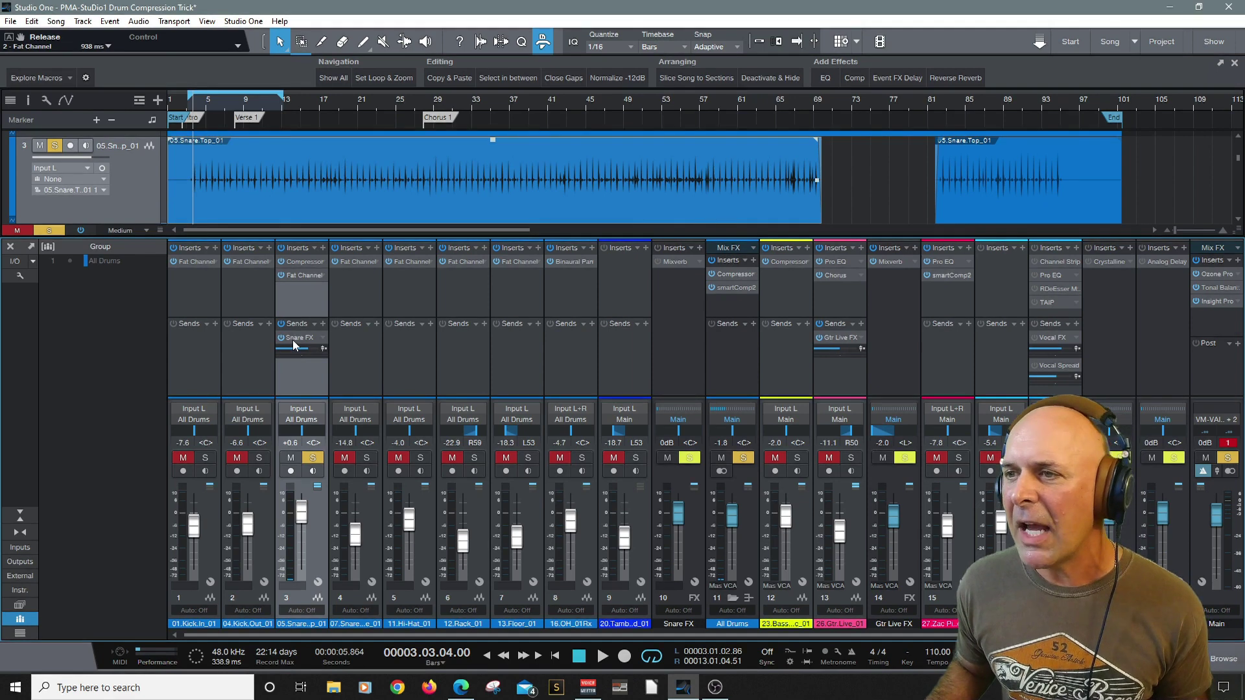
click(674, 263)
drag(601, 289, 555, 271)
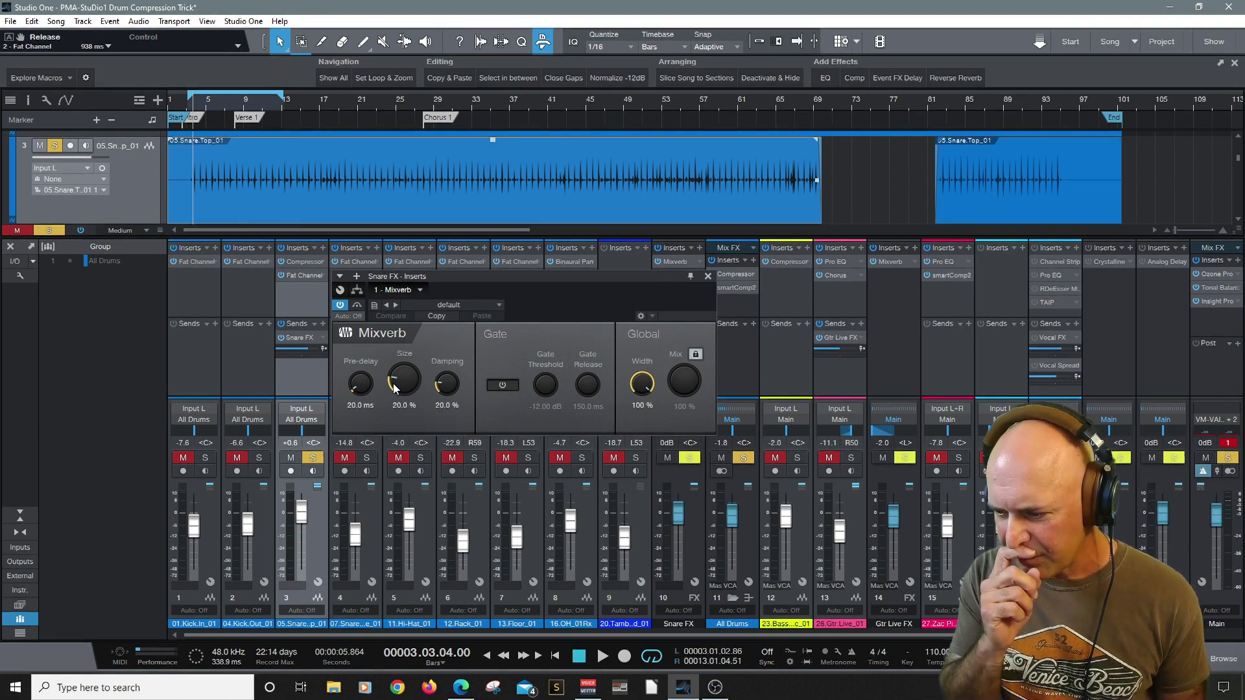
- Remove the Mixverb pre-delay to 0 ms while auditioning the reverb
key(space)
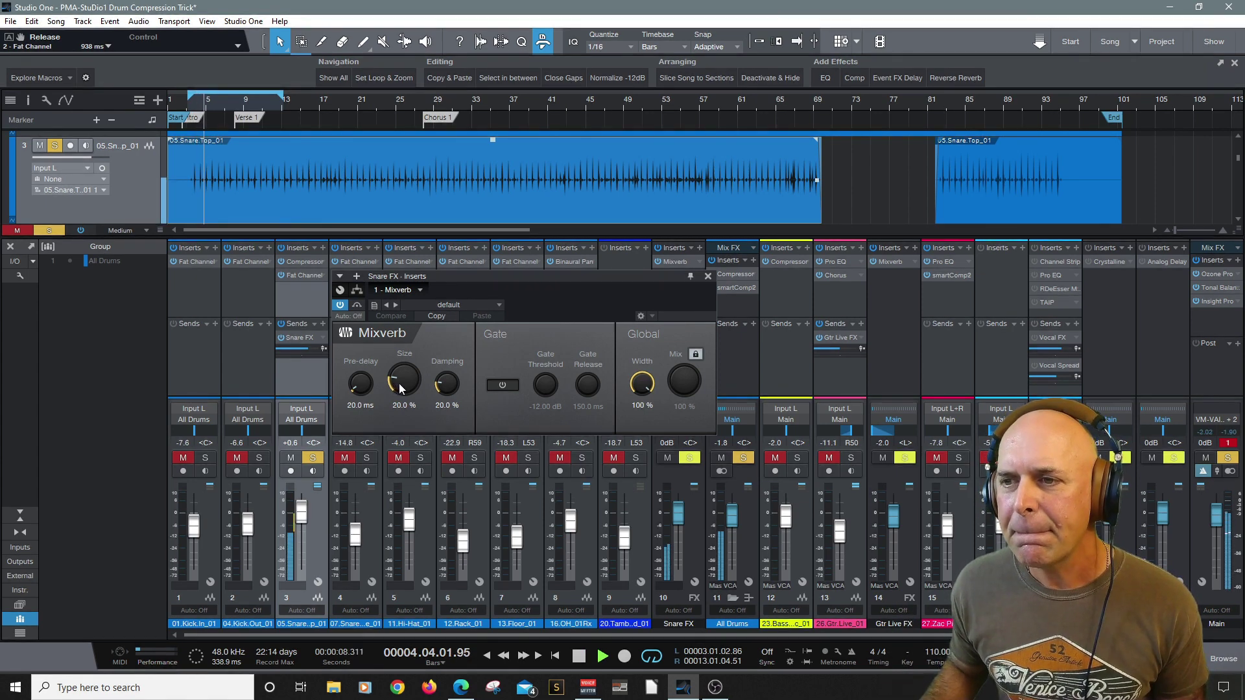
drag(364, 388, 378, 428)
key(space)
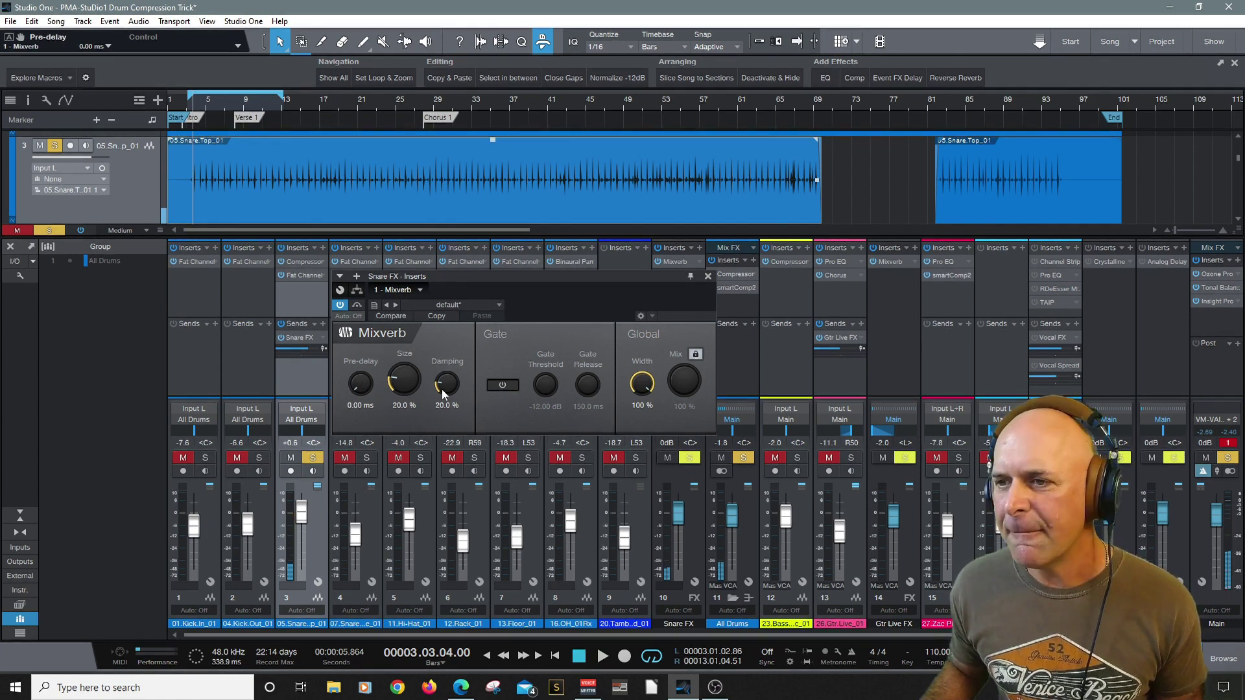
drag(403, 380, 403, 376)
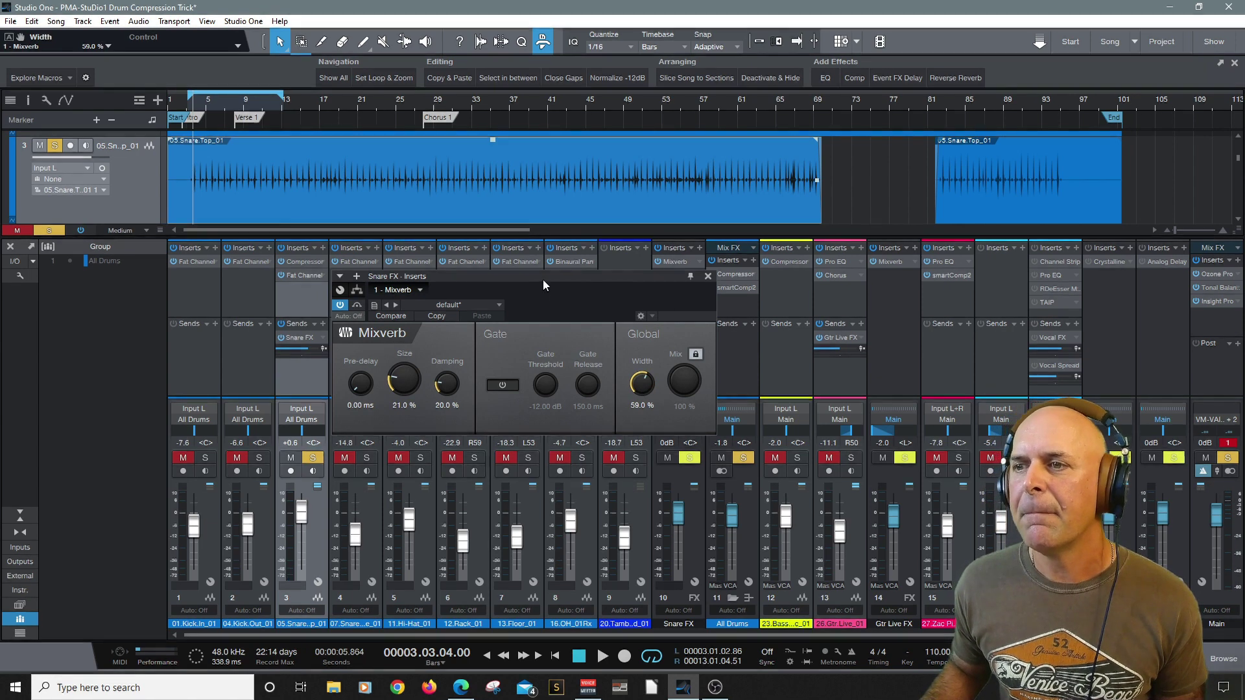
- Set the reverb size to 24.5% during playback, then unlock the mix and lower it to 58%
click(601, 655)
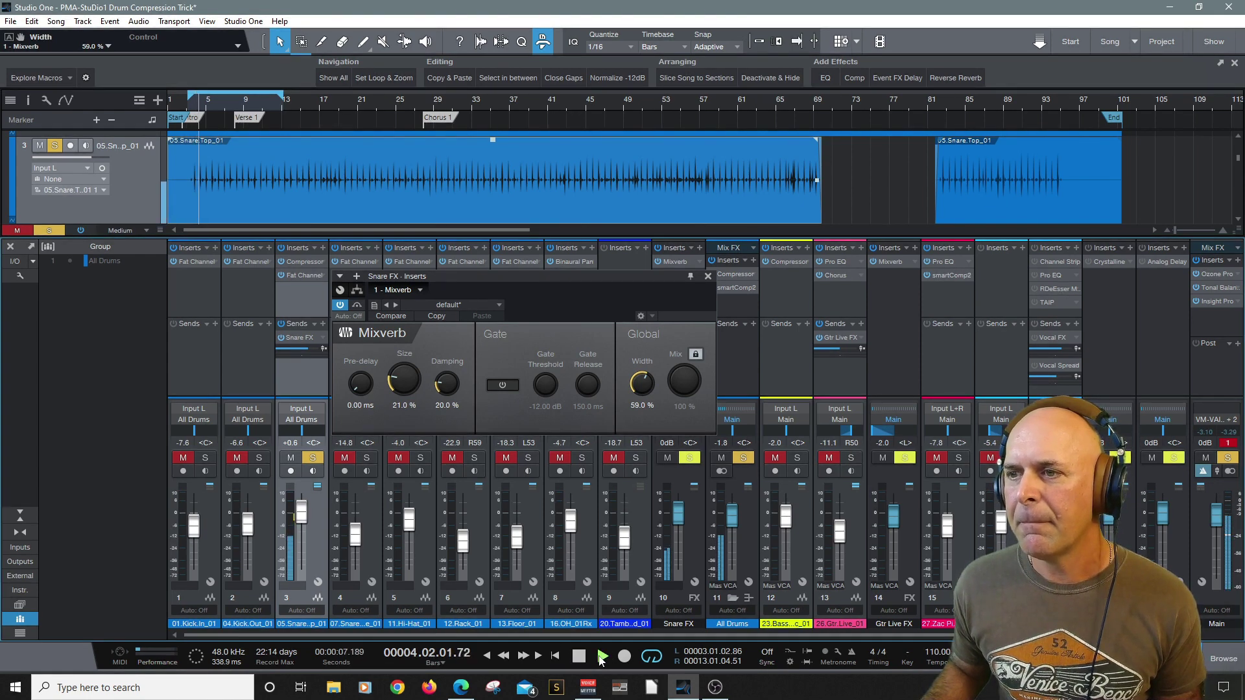
drag(402, 388, 402, 389)
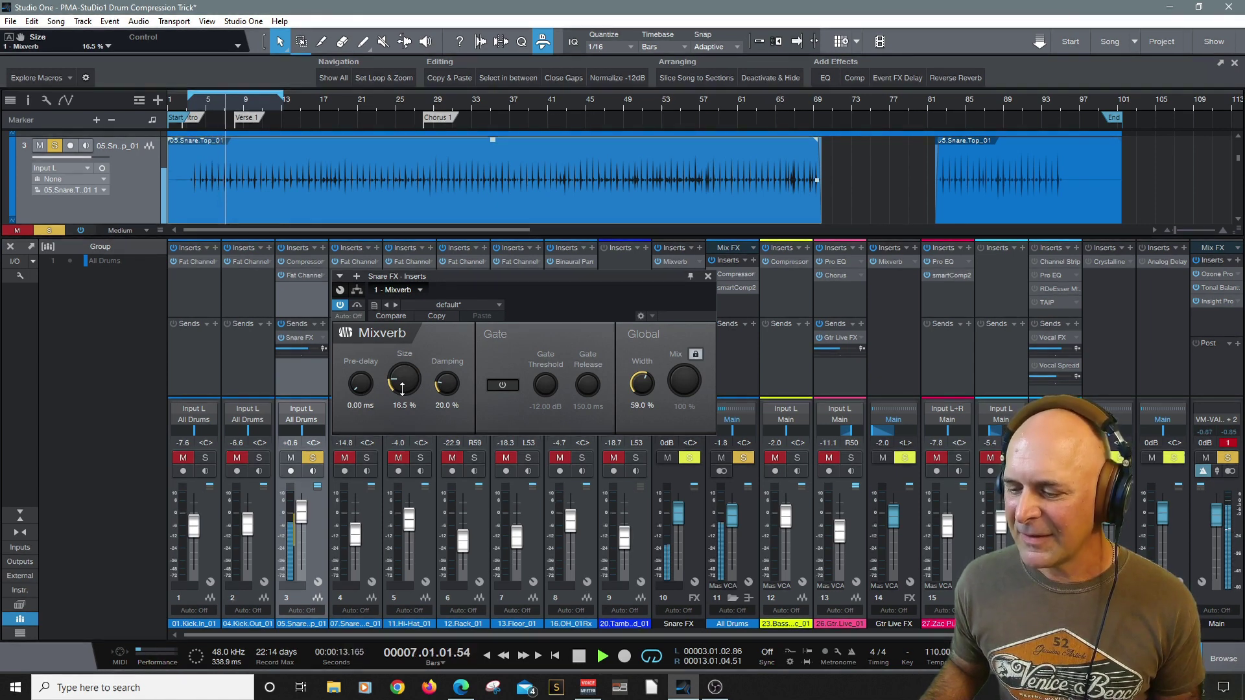
drag(402, 389, 403, 375)
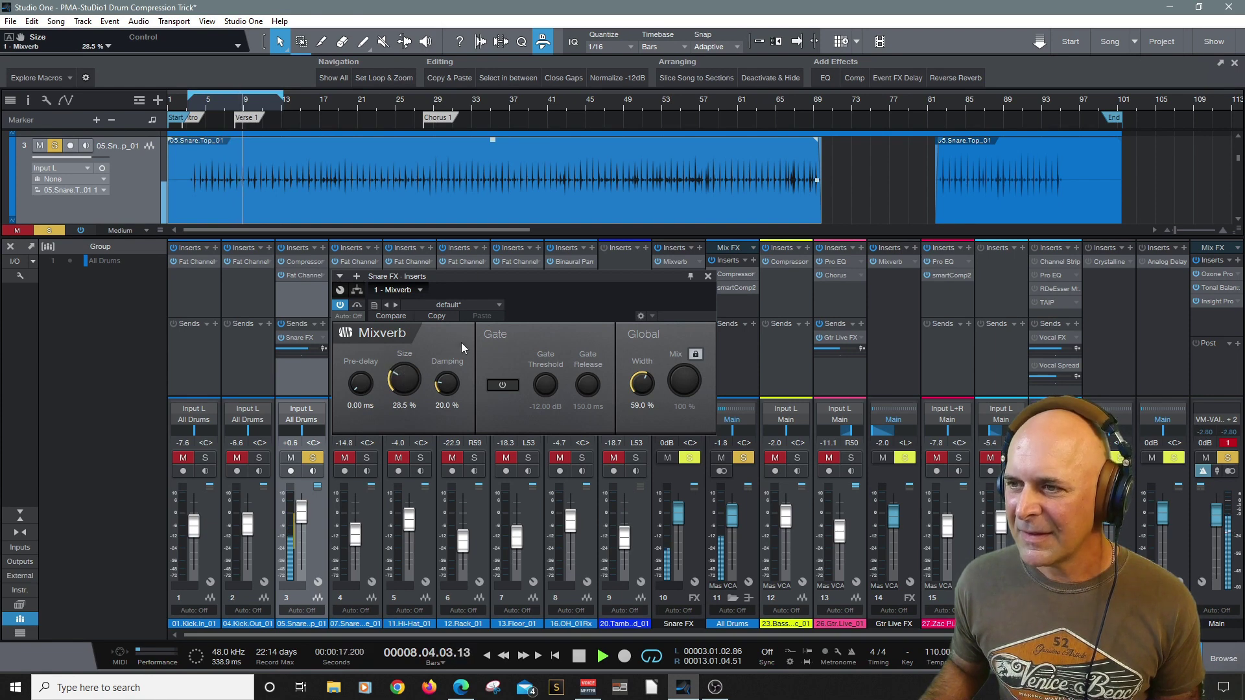
key(space)
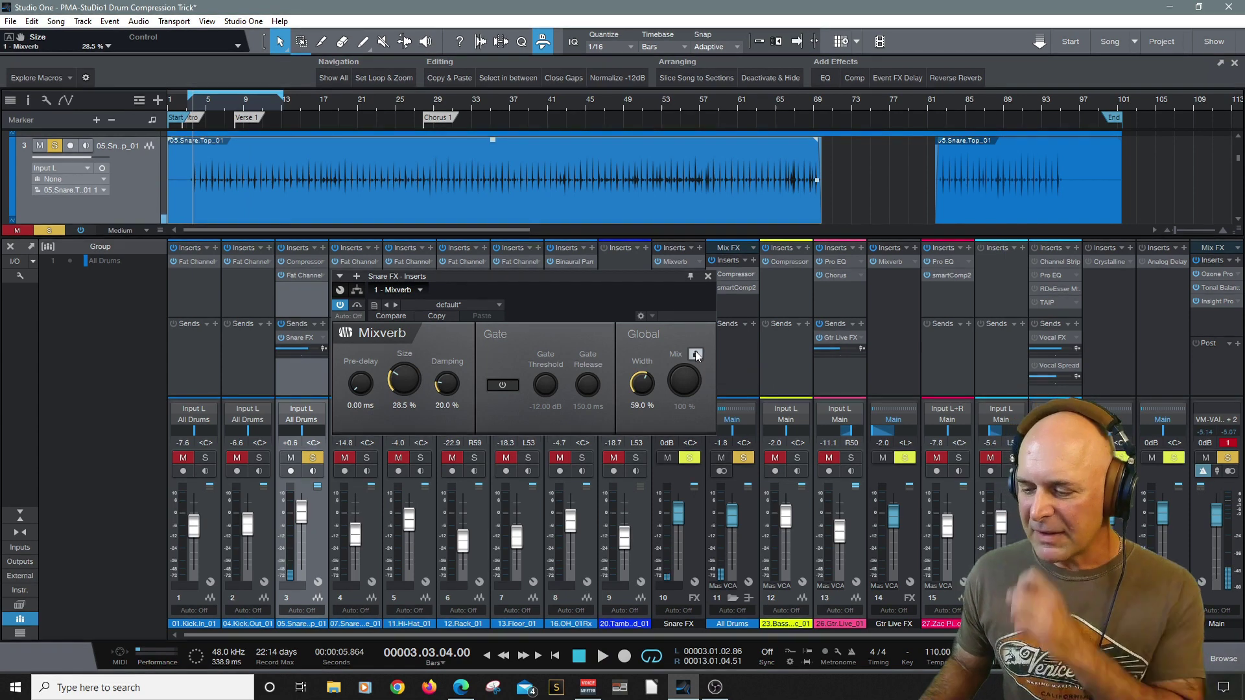
click(695, 353)
drag(684, 382, 669, 417)
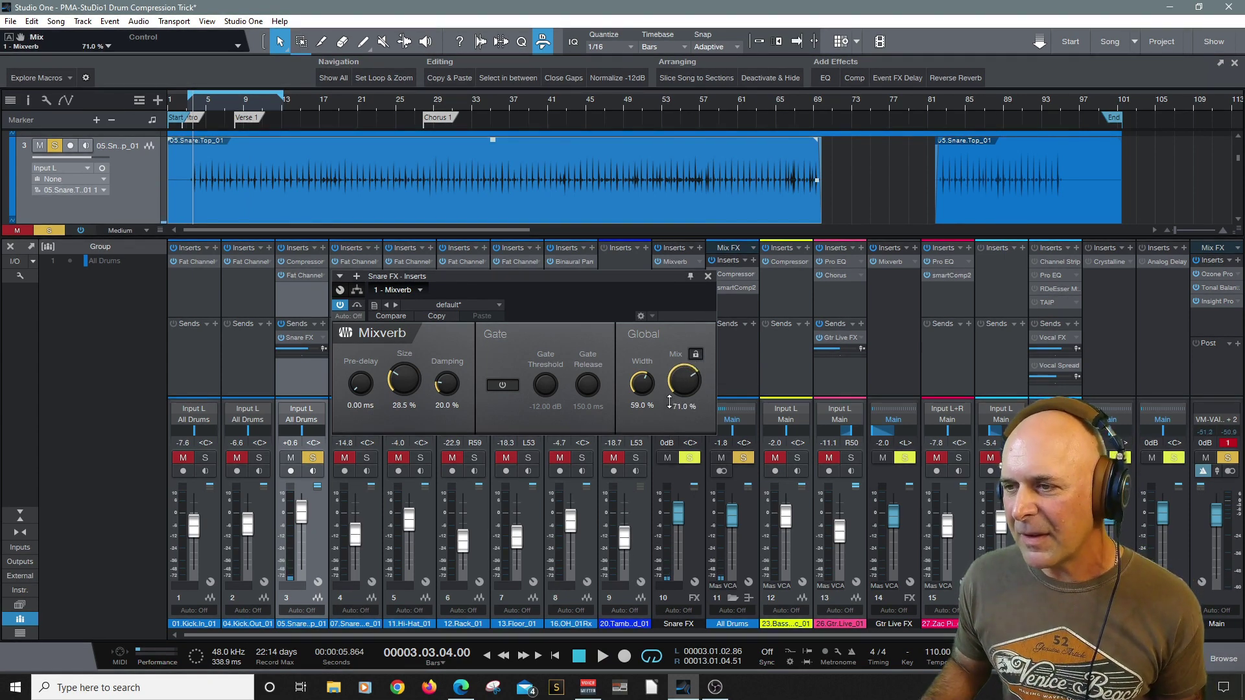
- Clear the Snare Top solo, activate the All Drums group, bypass its effects and solo the drums
click(313, 459)
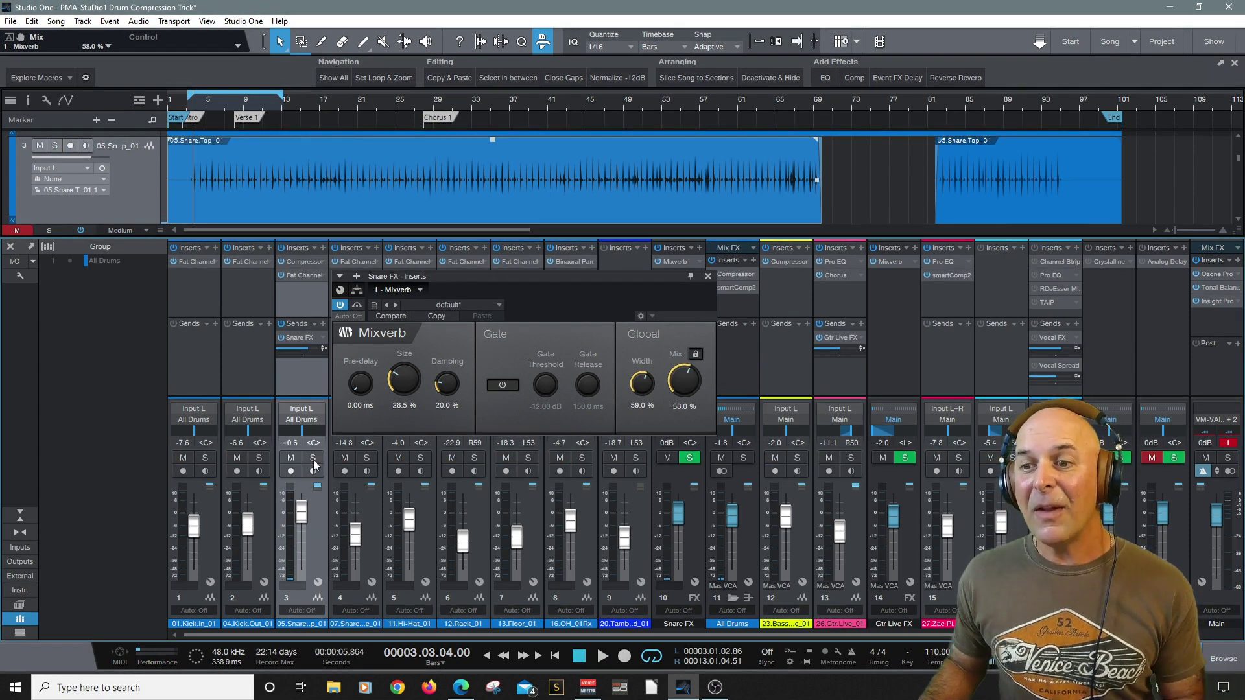
click(68, 262)
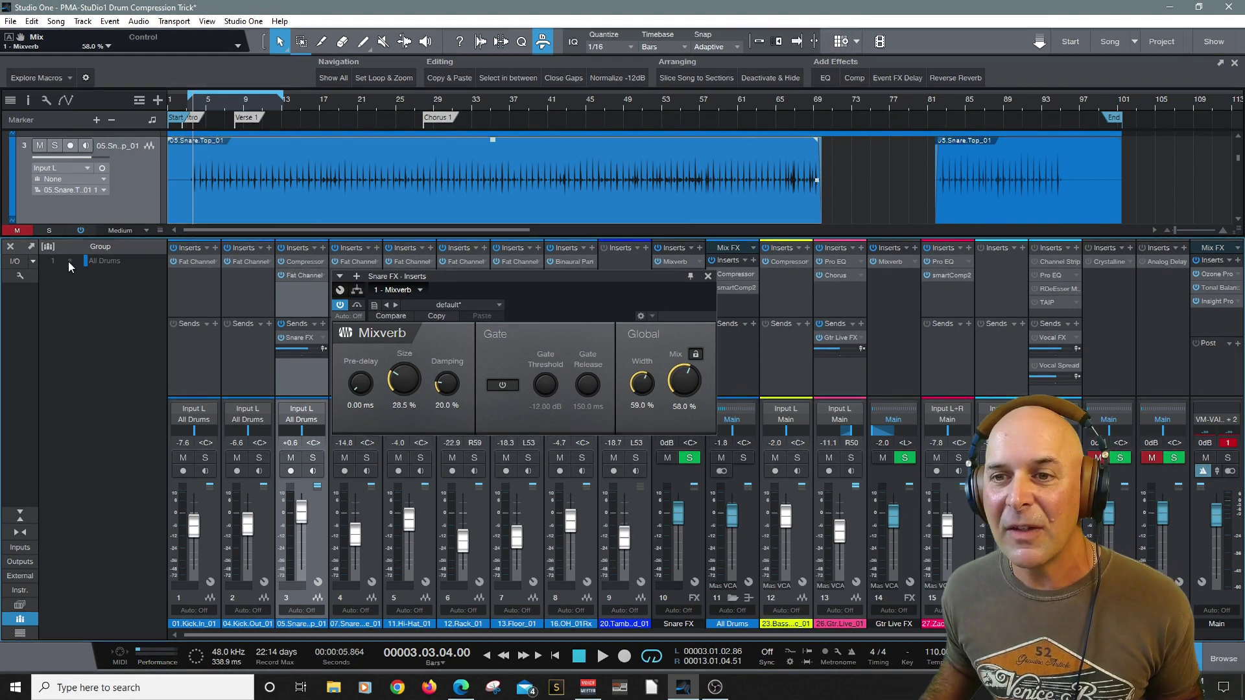
click(281, 247)
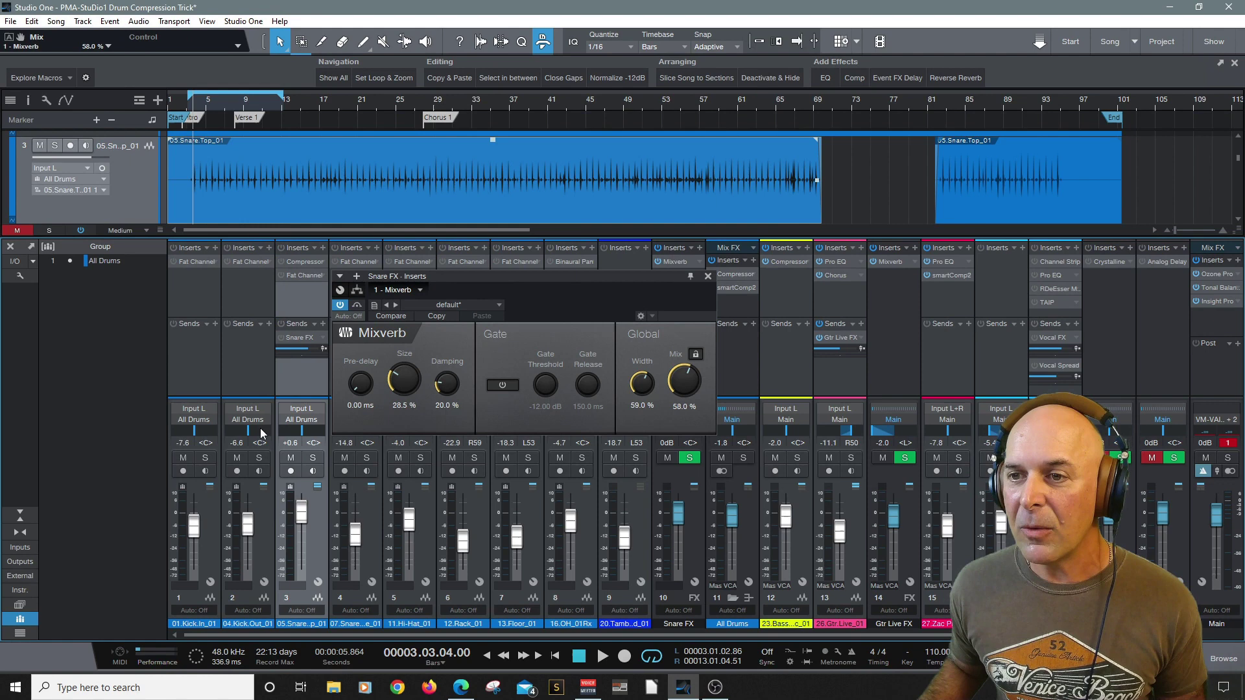
click(260, 457)
- Lower the grouped drum faders about 1 dB during playback, leaving Snare Top at -0.5 dB
key(space)
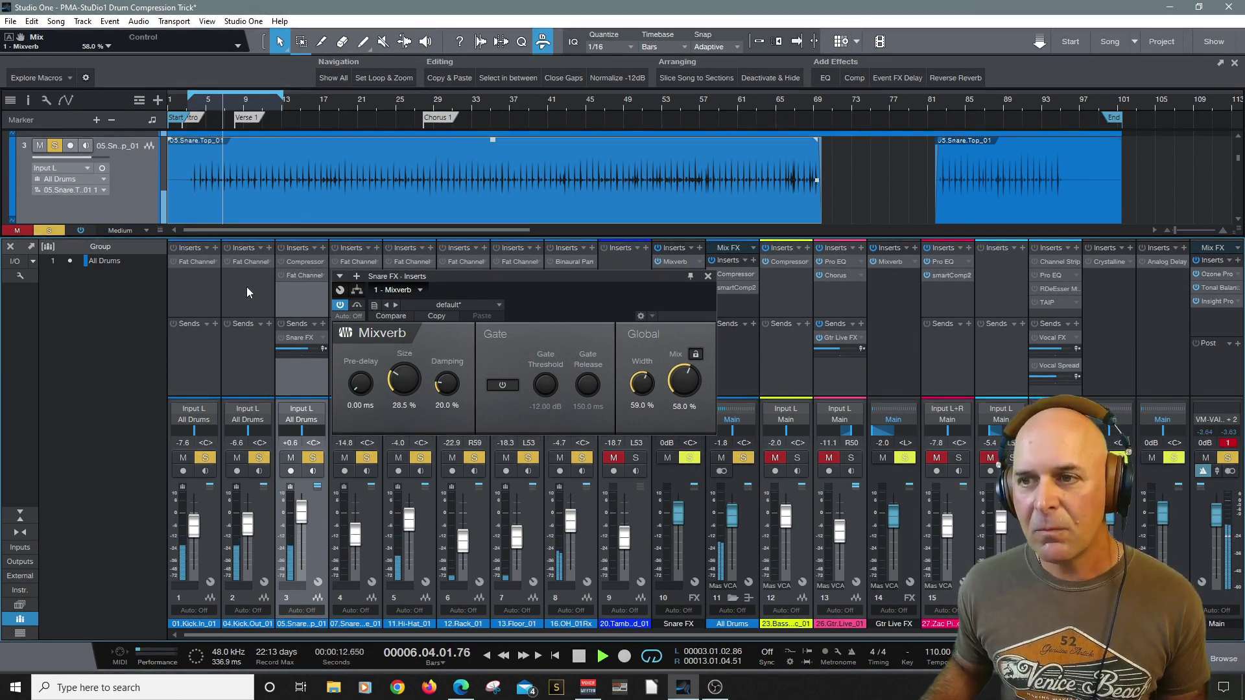
key(space)
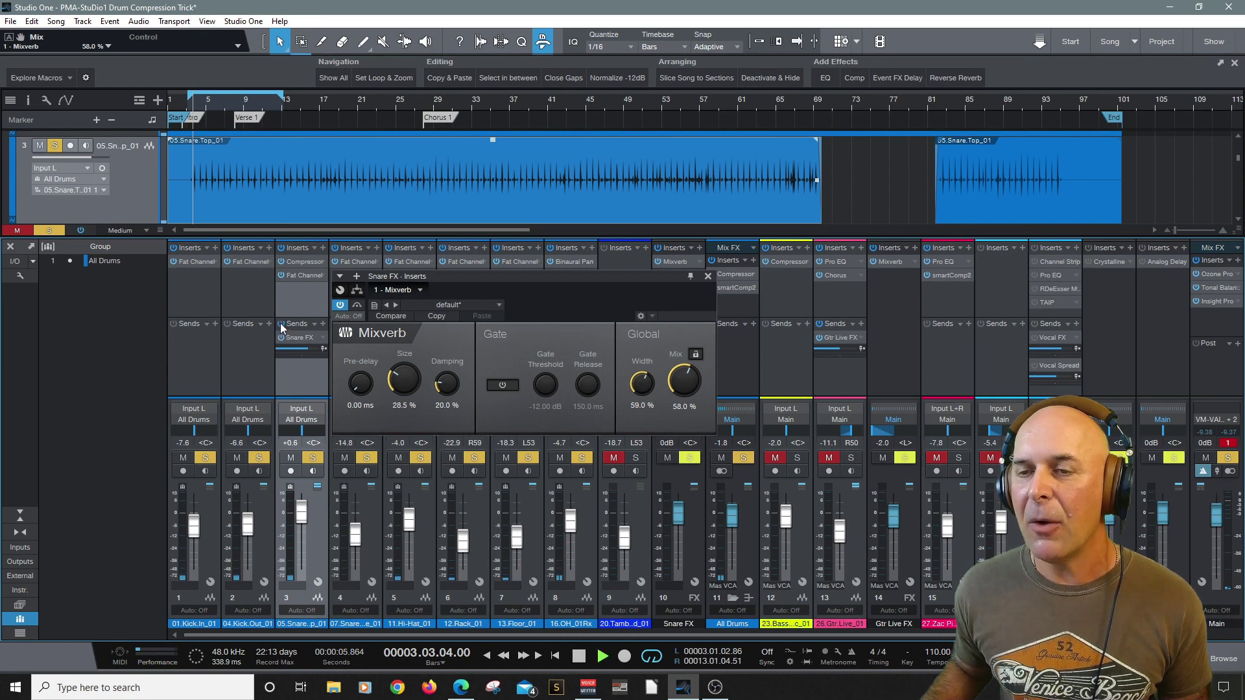
key(space)
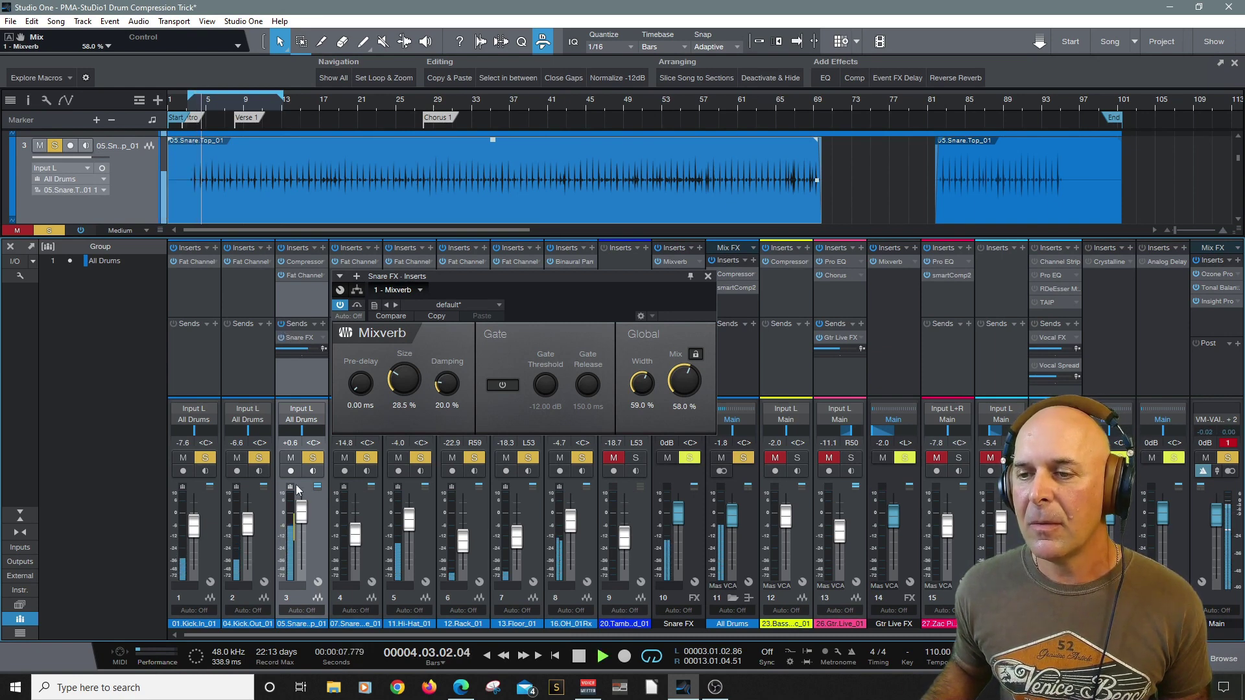
drag(303, 517, 304, 523)
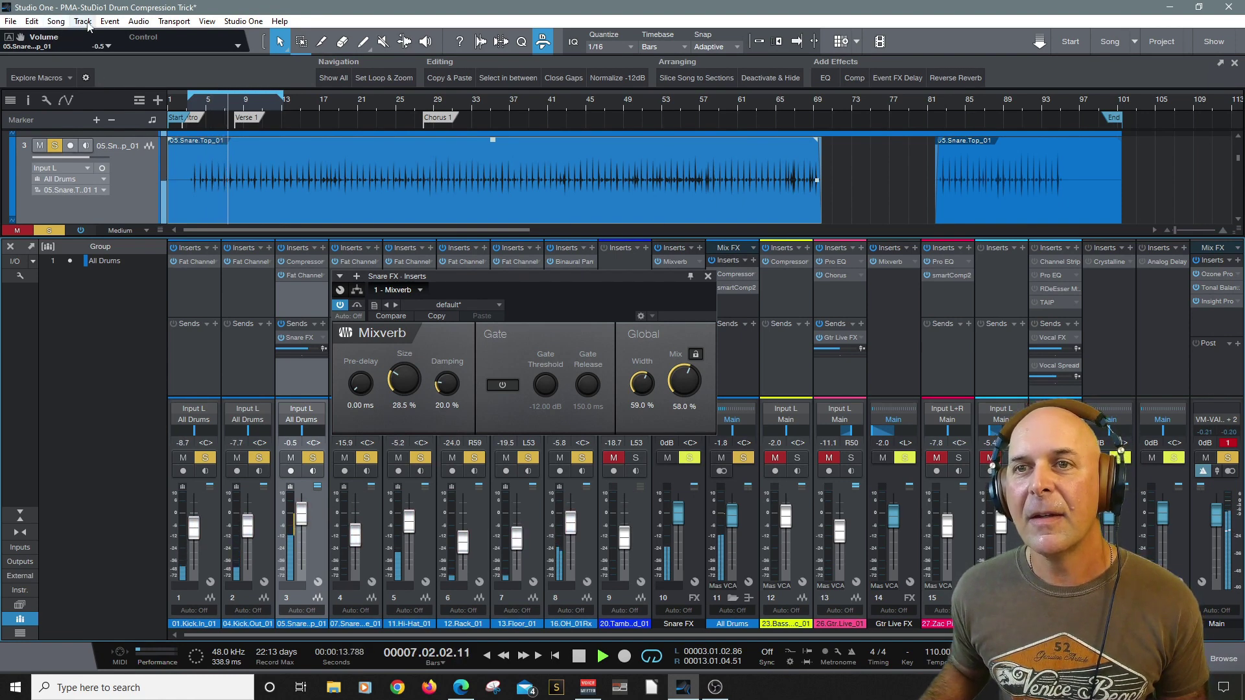
key(KP_1)
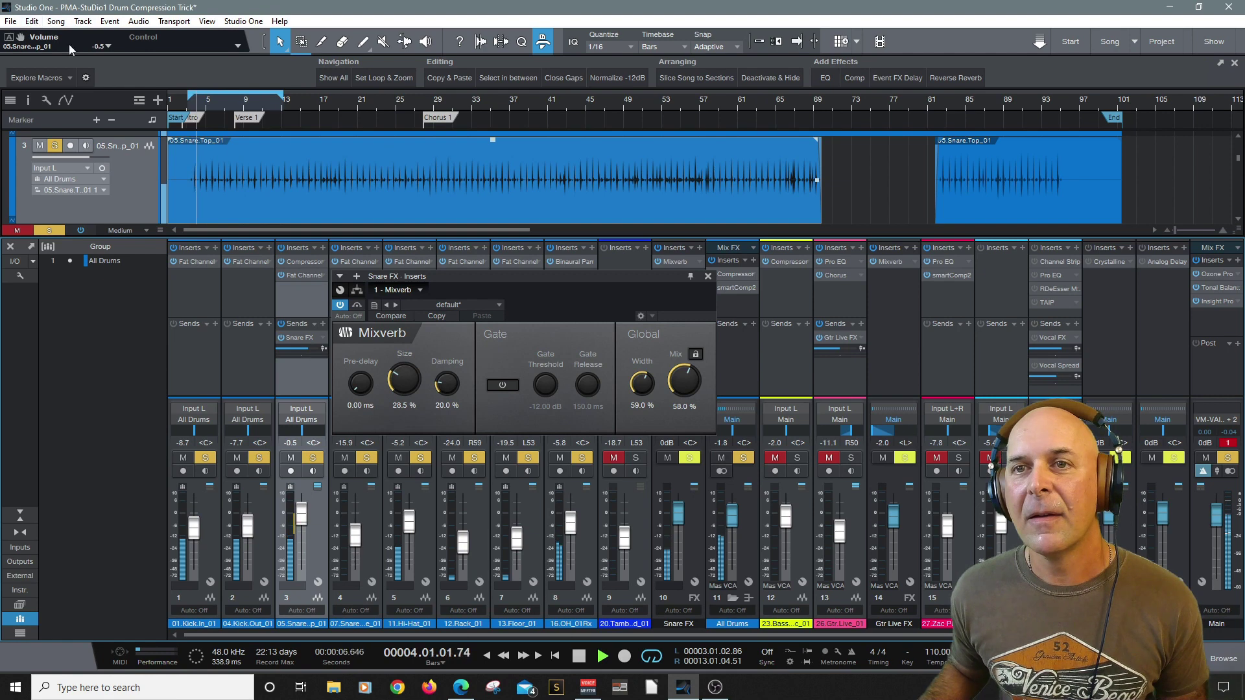
key(KP_0)
key(KP_0)
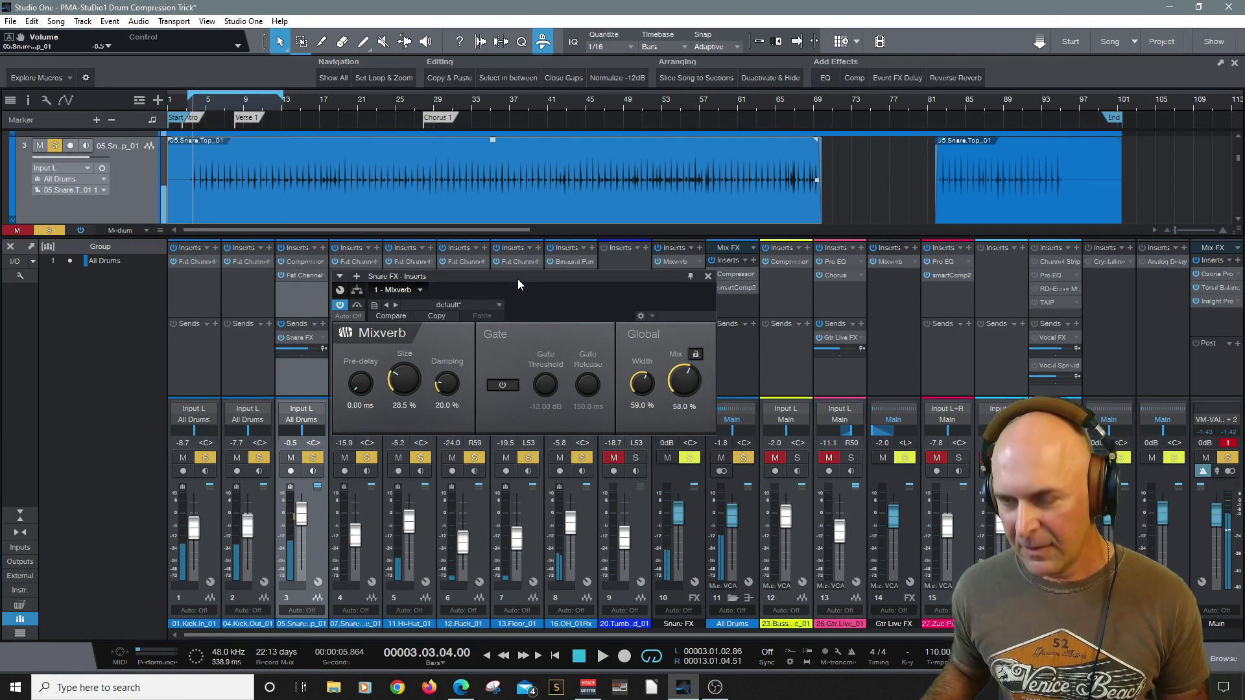
- Undo the drum volume change, disable All Drums, lower Snare Top to -6.9 dB and close Binaural Pan
click(31, 20)
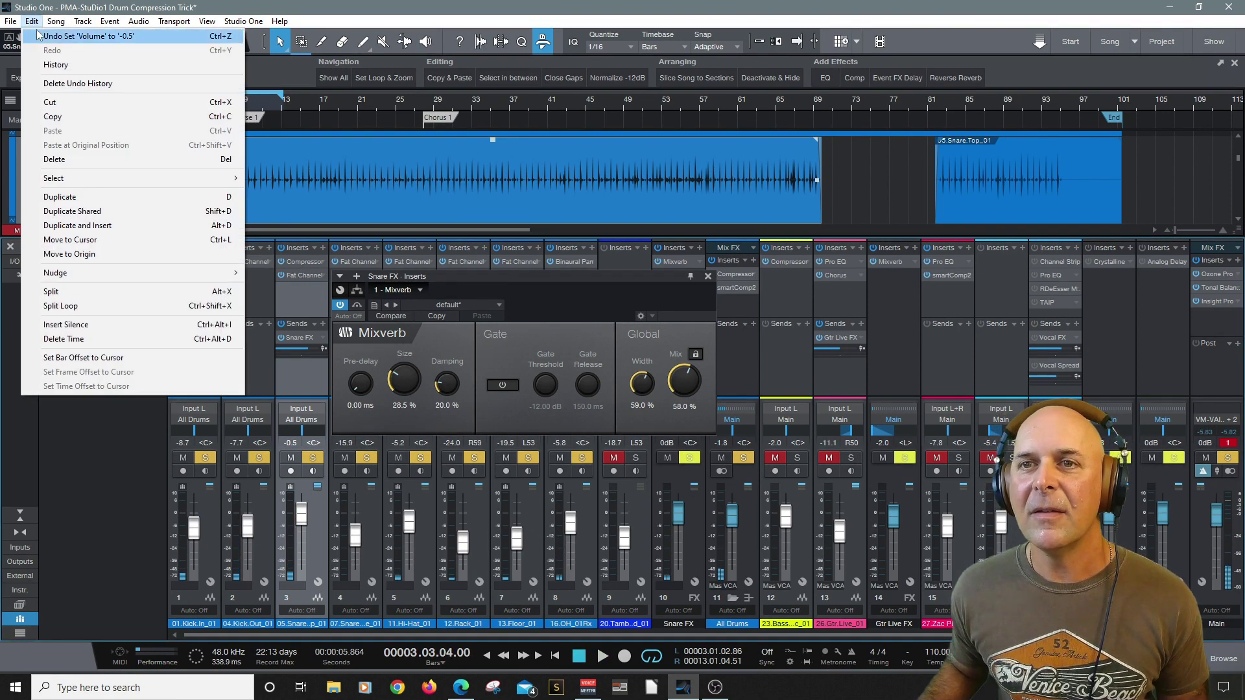
click(65, 37)
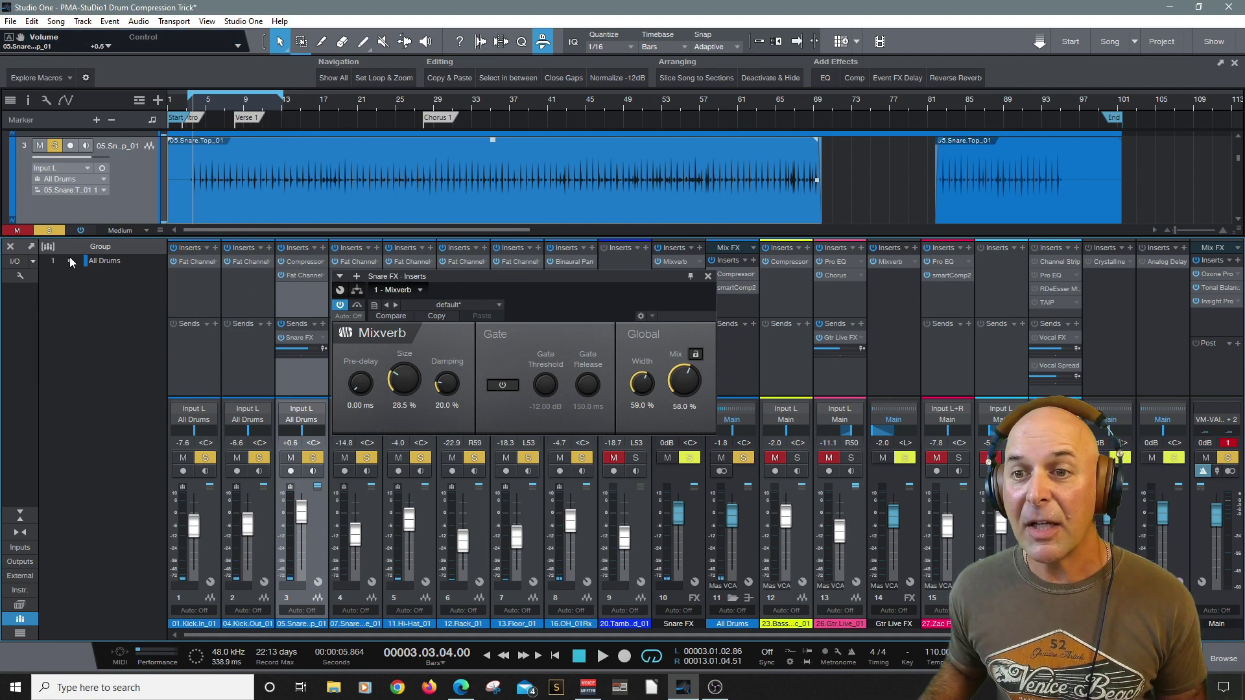
click(70, 261)
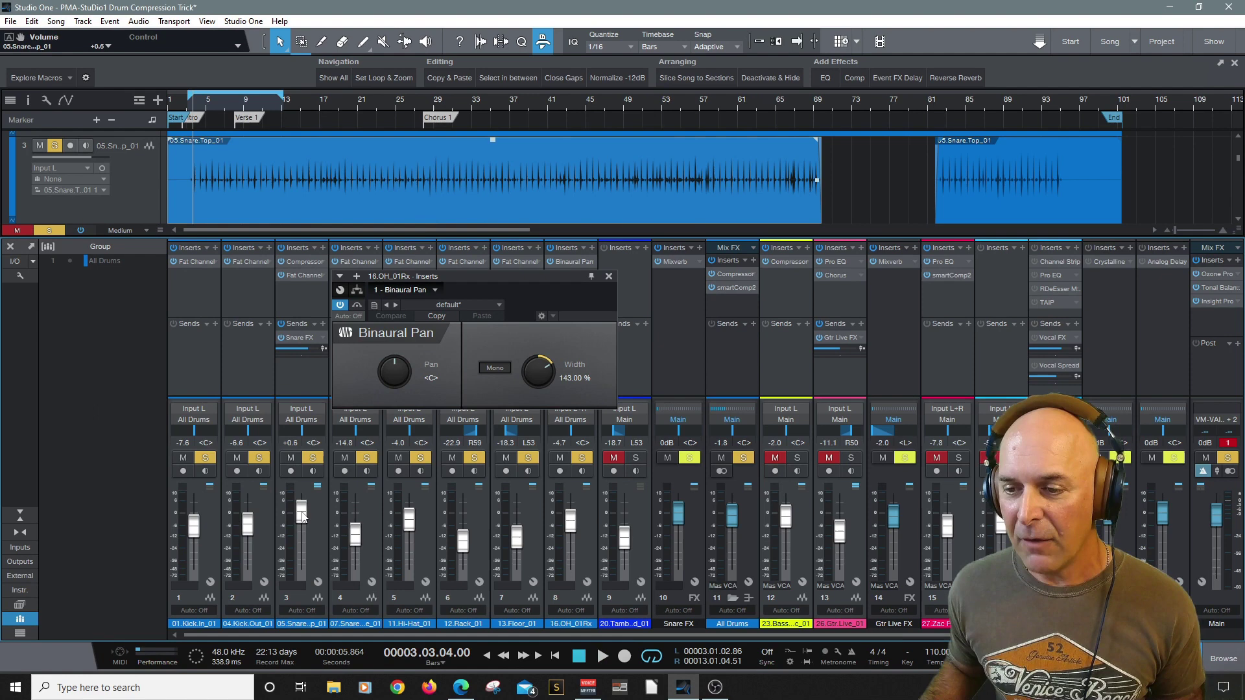
drag(302, 513, 307, 533)
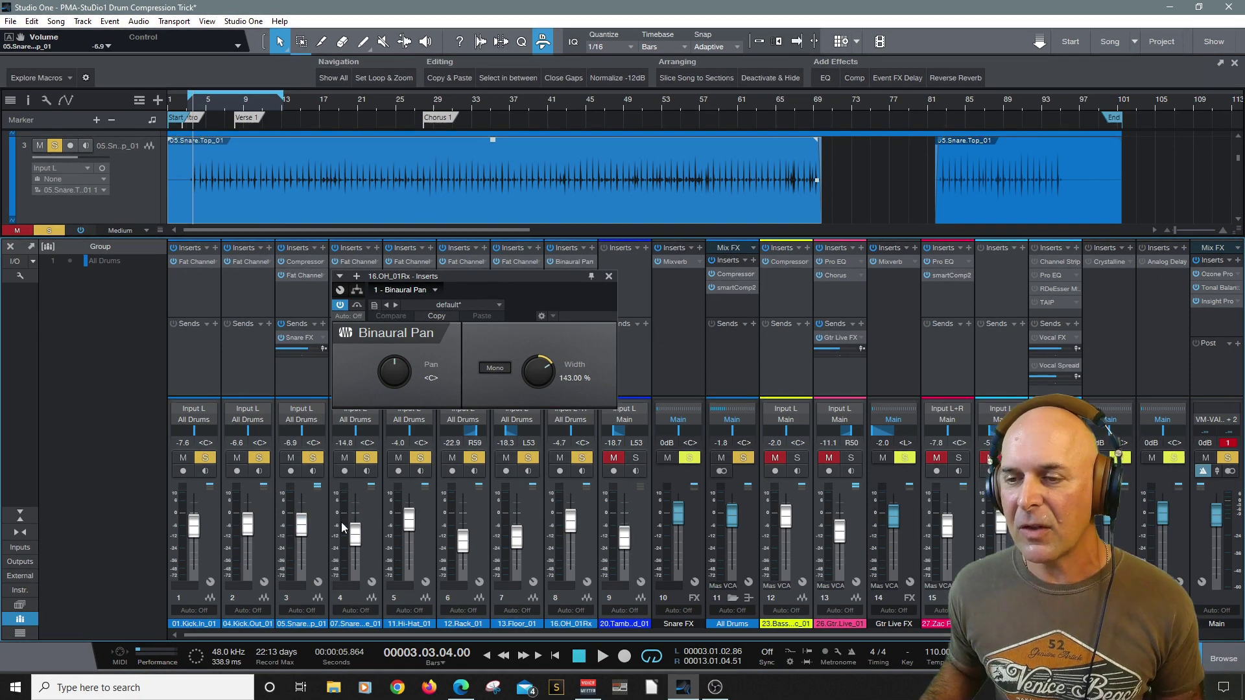
key(space)
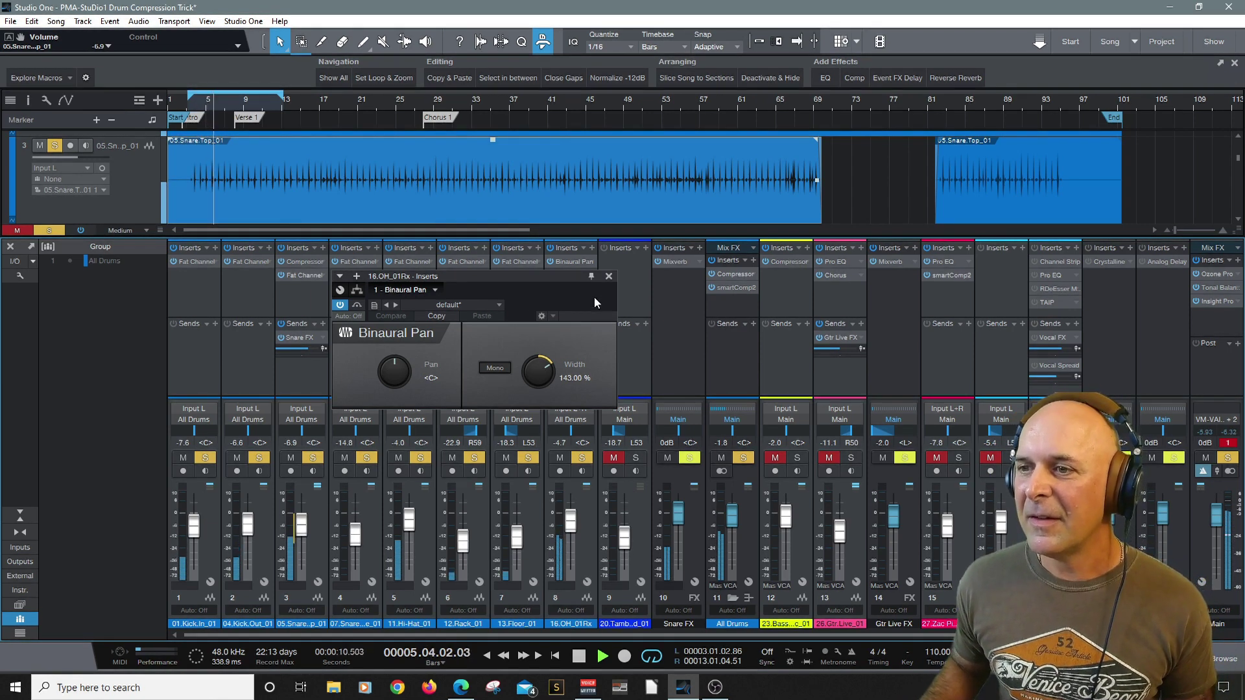
click(608, 277)
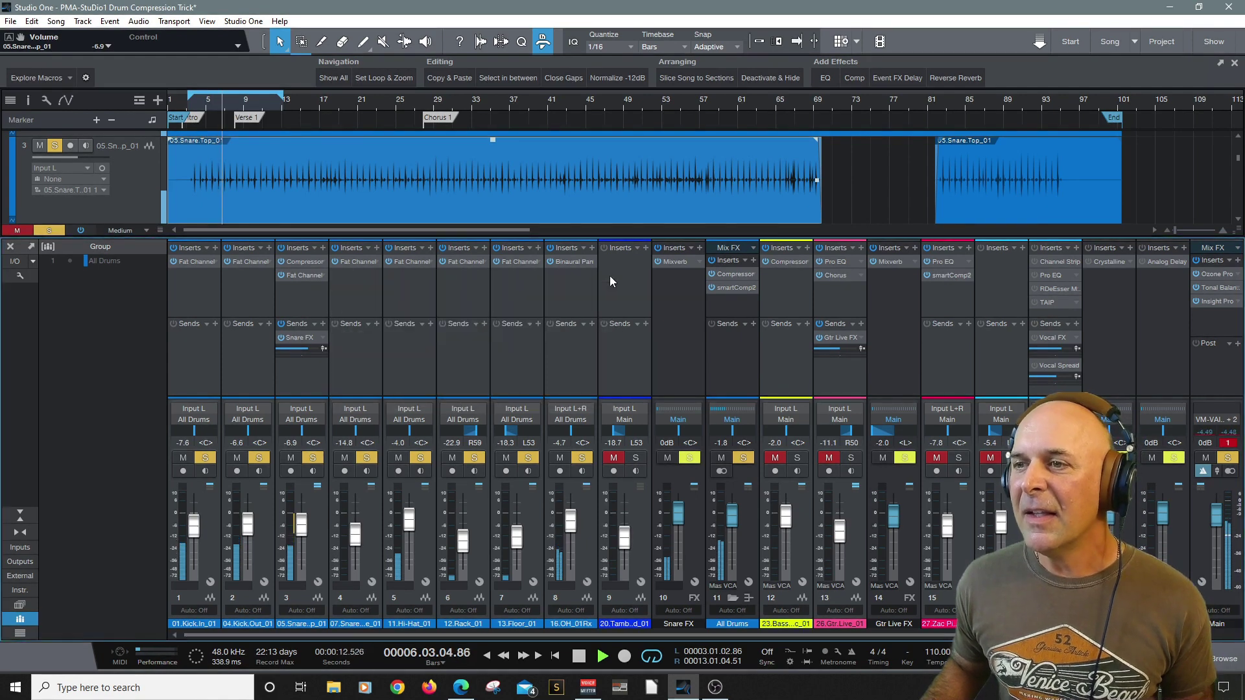
- Open Snare Top's Fat Channel, reposition its window higher and clear the drum solos
click(305, 274)
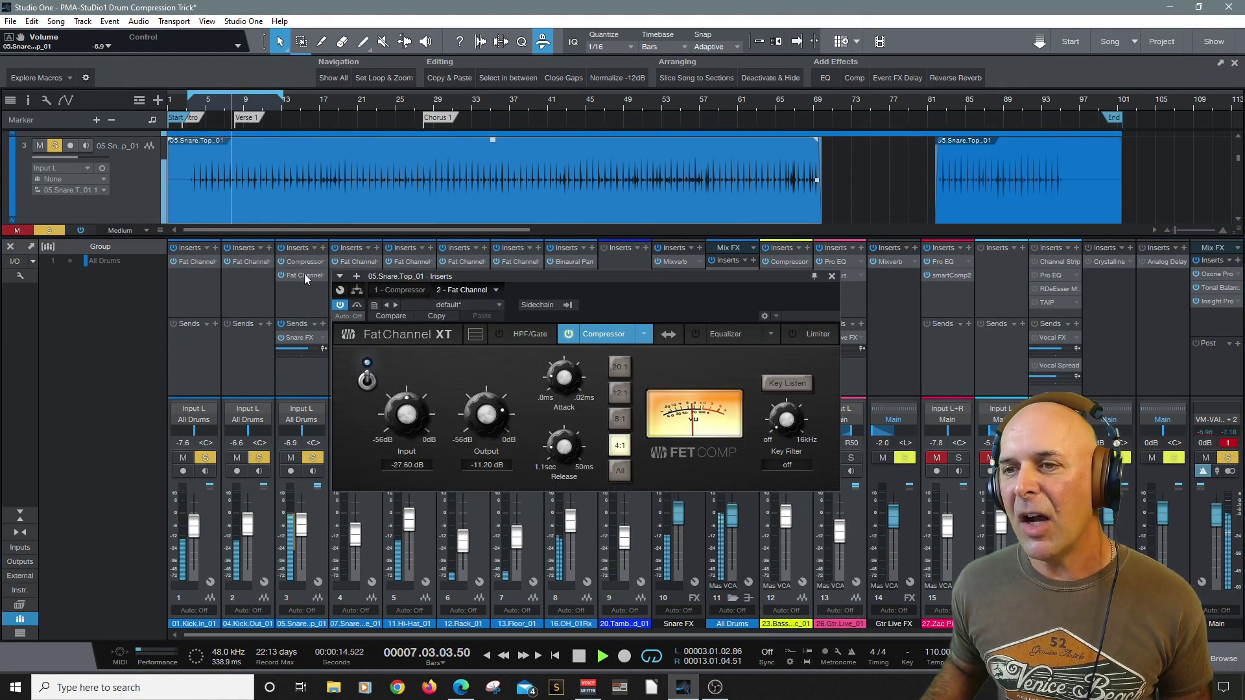
drag(503, 275, 492, 205)
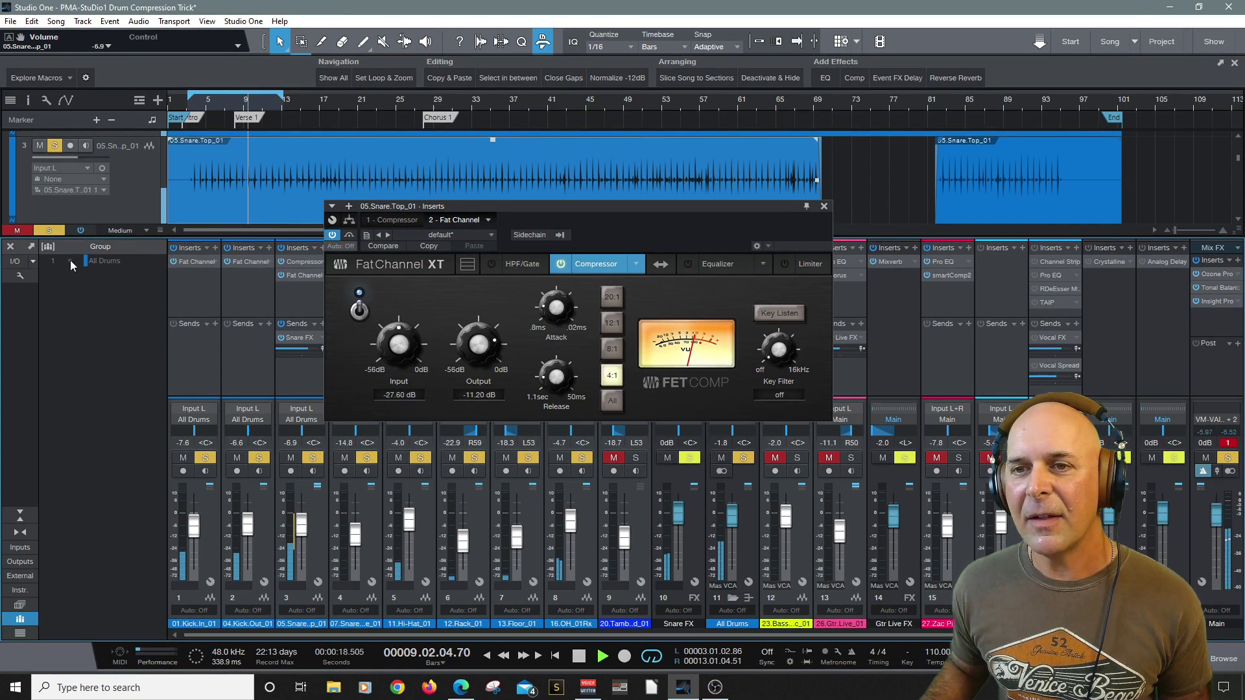
click(313, 458)
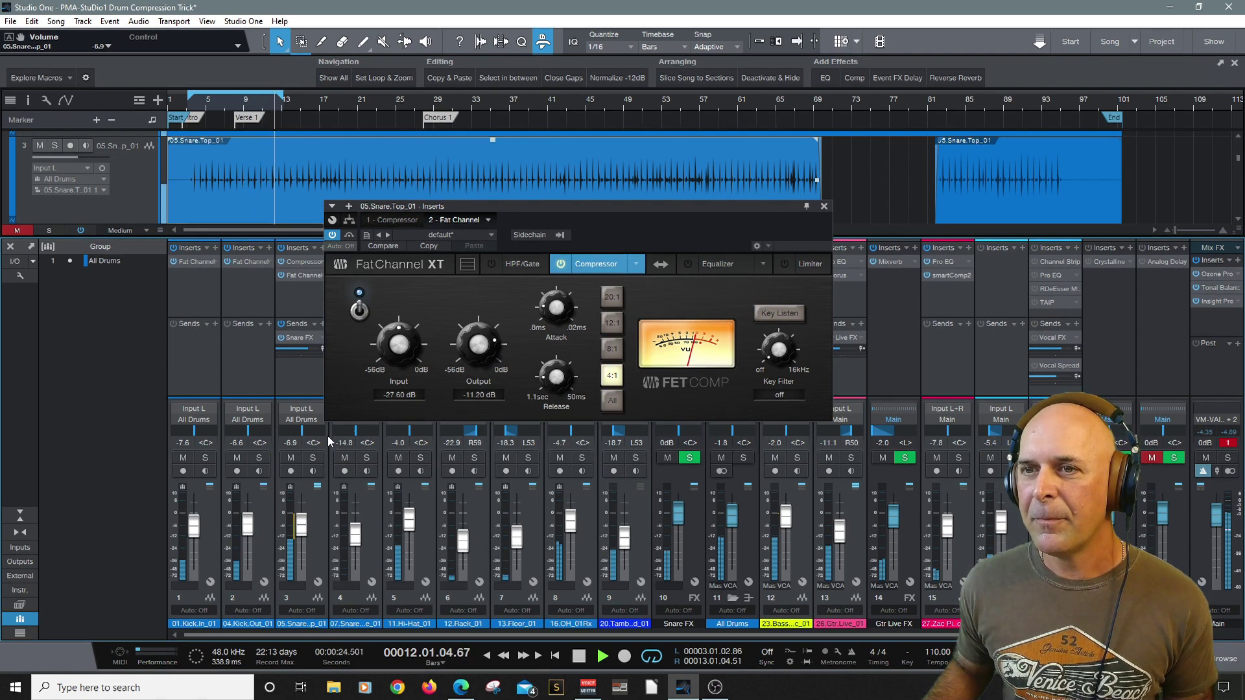
- Toggle Snare Top's compression inserts off, on and off again to compare during playback
key(space)
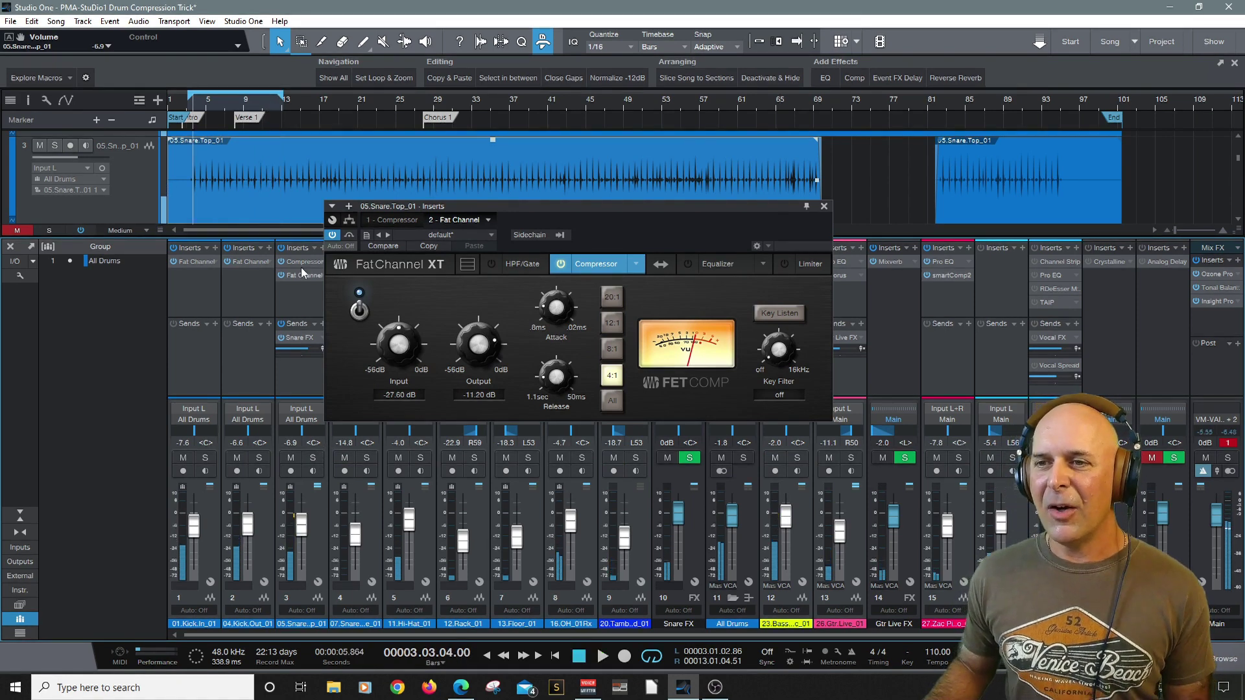
click(282, 247)
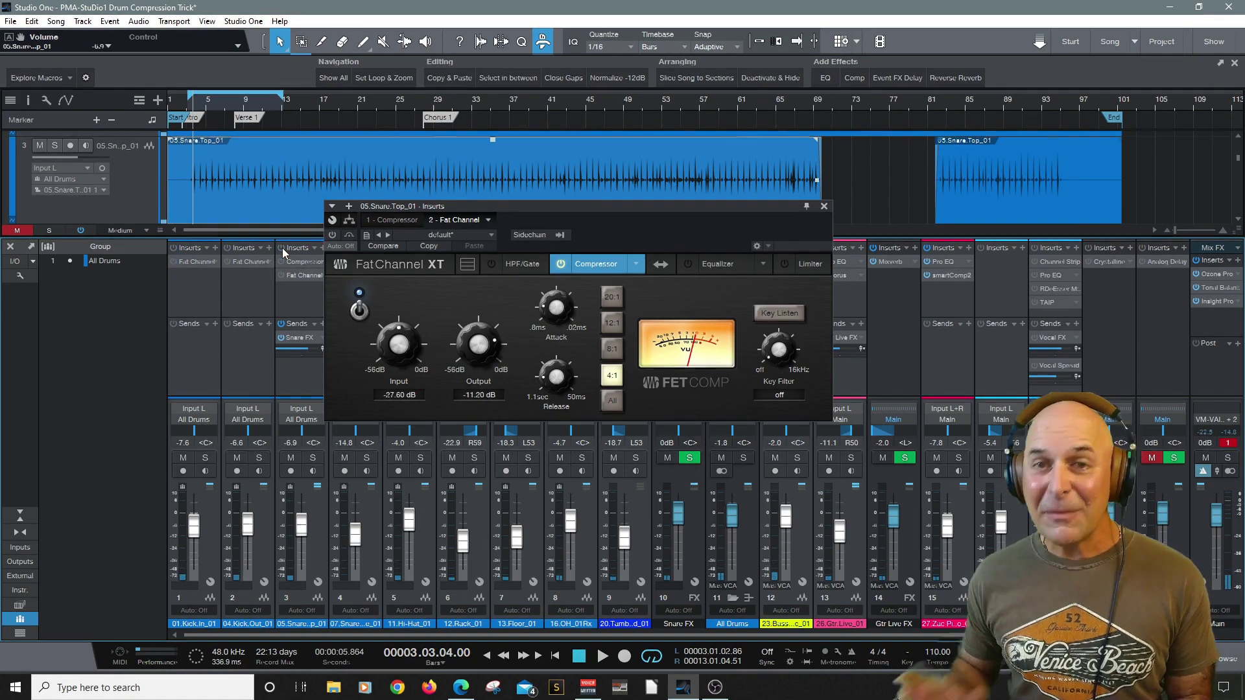
click(282, 248)
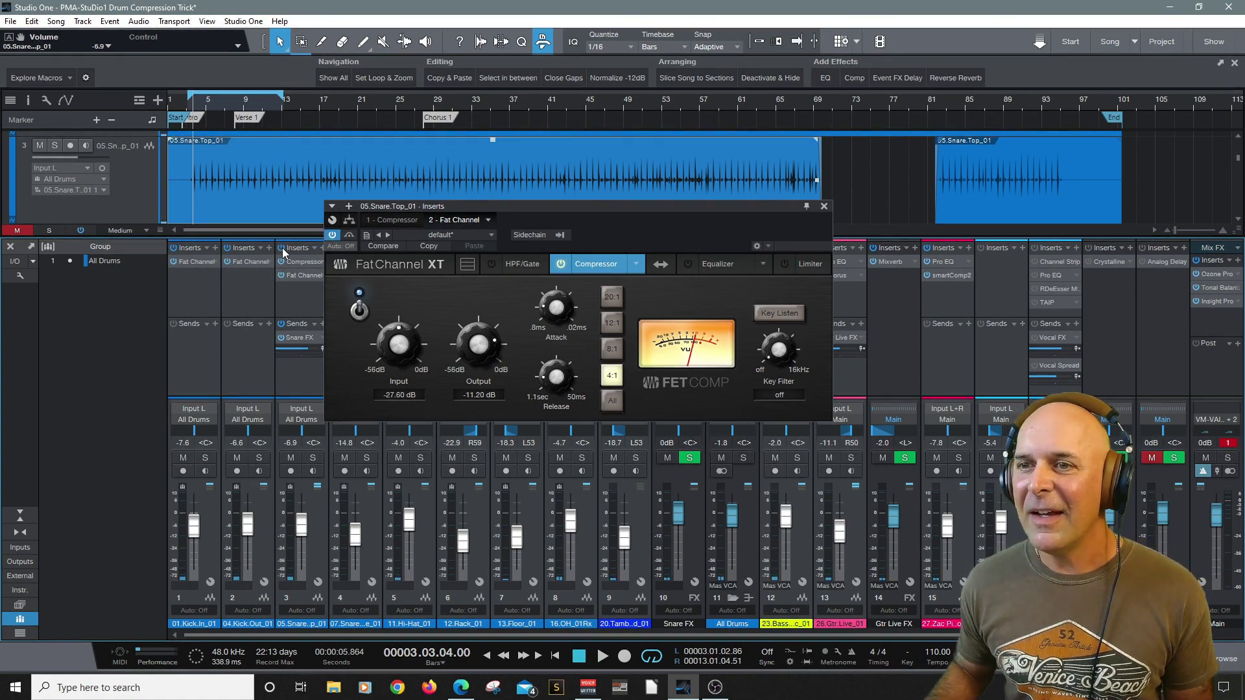
click(282, 248)
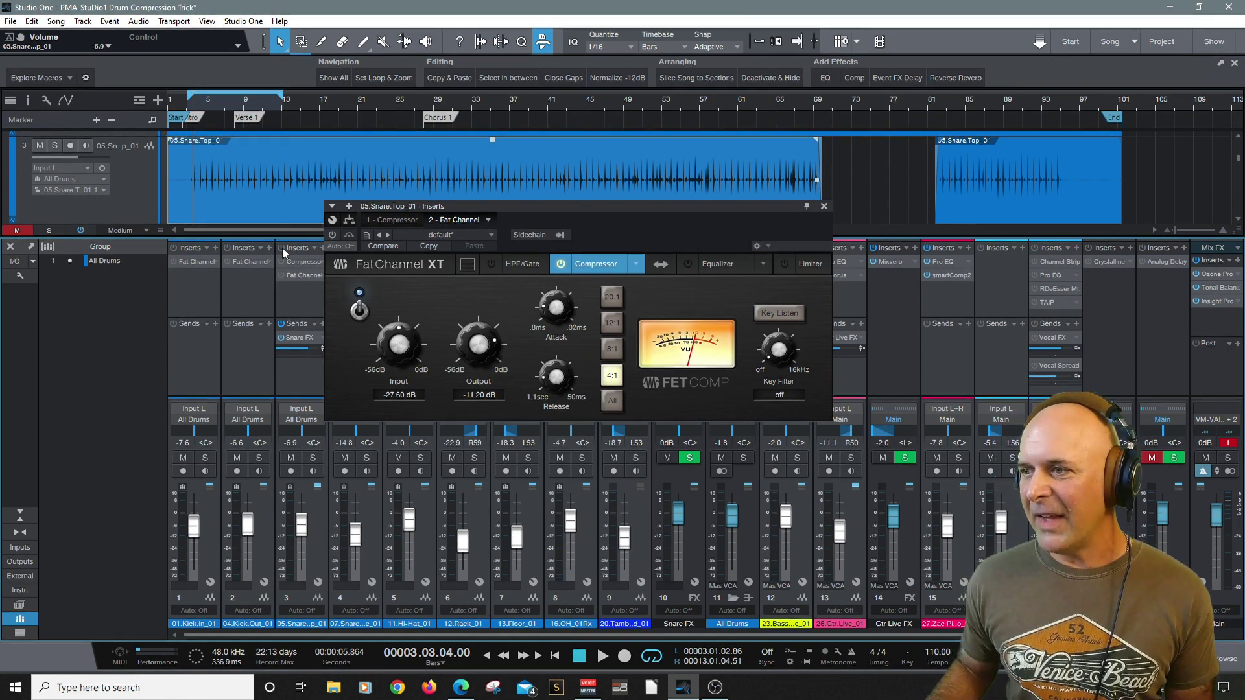
key(space)
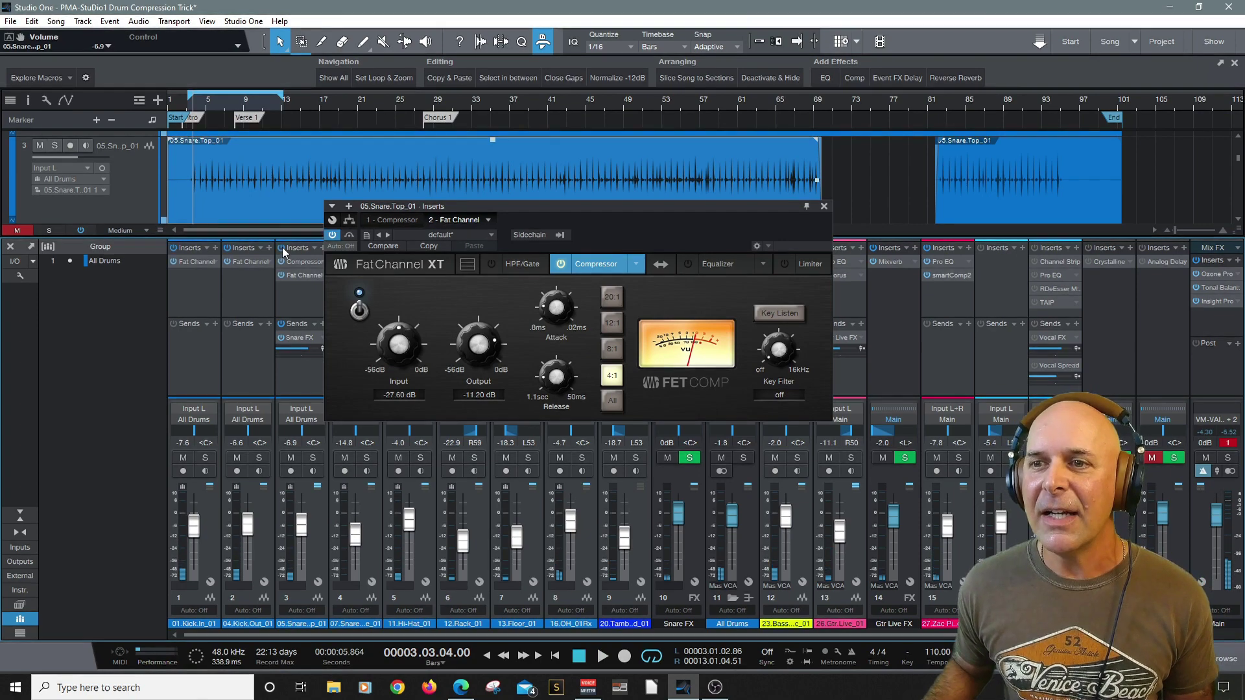
key(space)
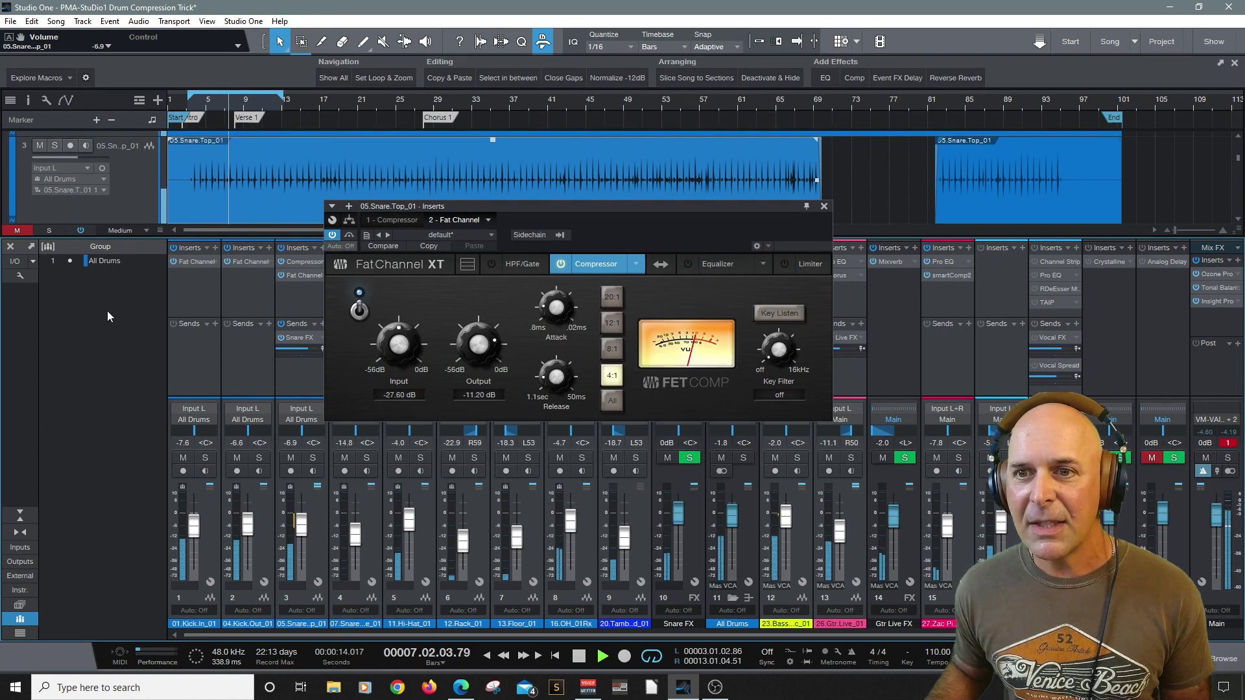
- Disable the All Drums group and raise Snare Top to -4.3 dB with its Fat Channel open
click(70, 260)
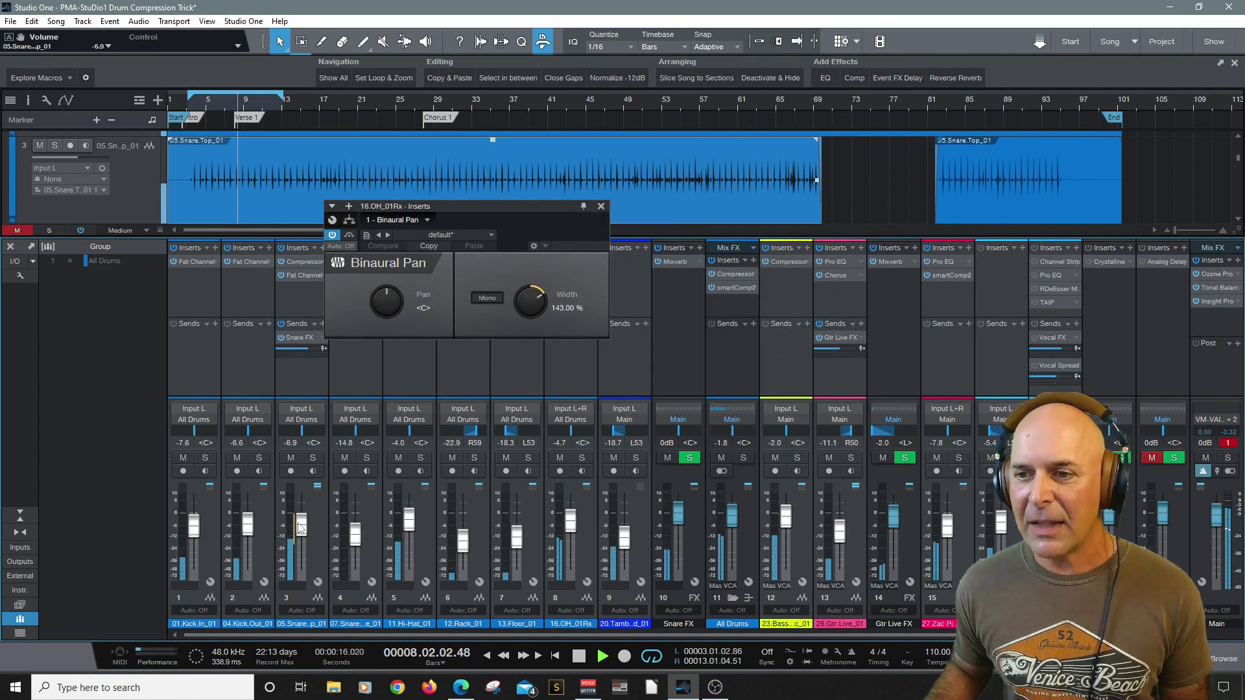
click(303, 276)
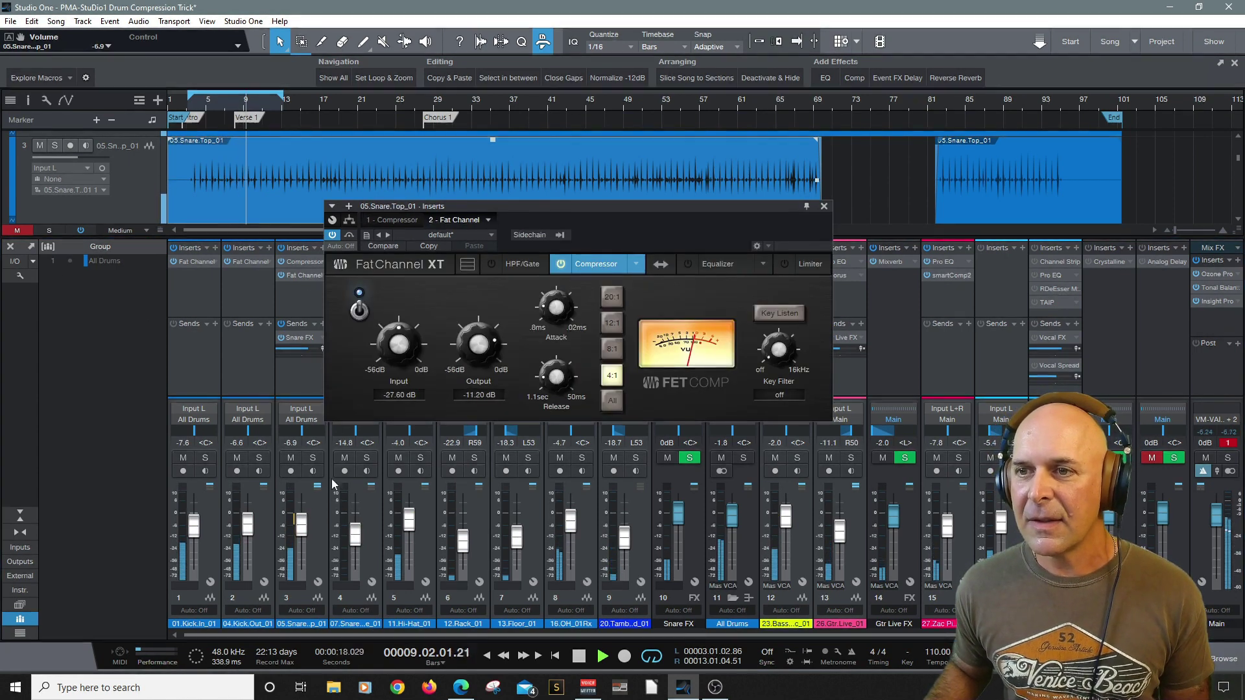
drag(302, 526, 304, 522)
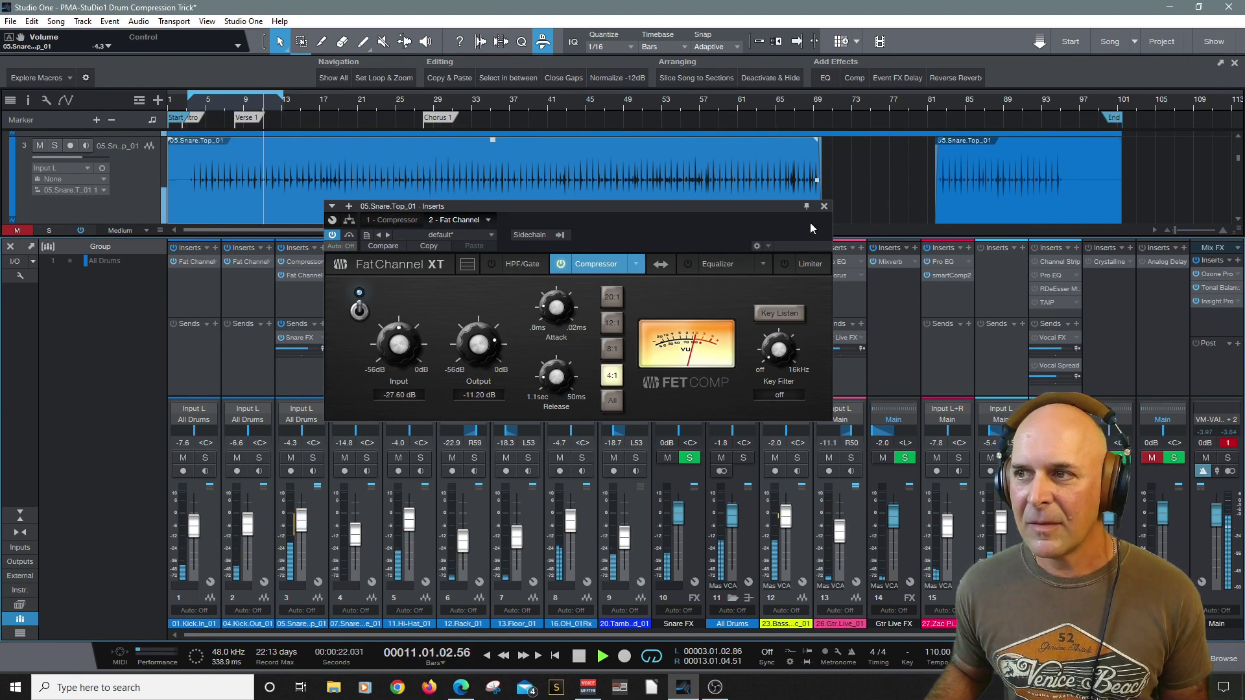
drag(776, 206, 821, 178)
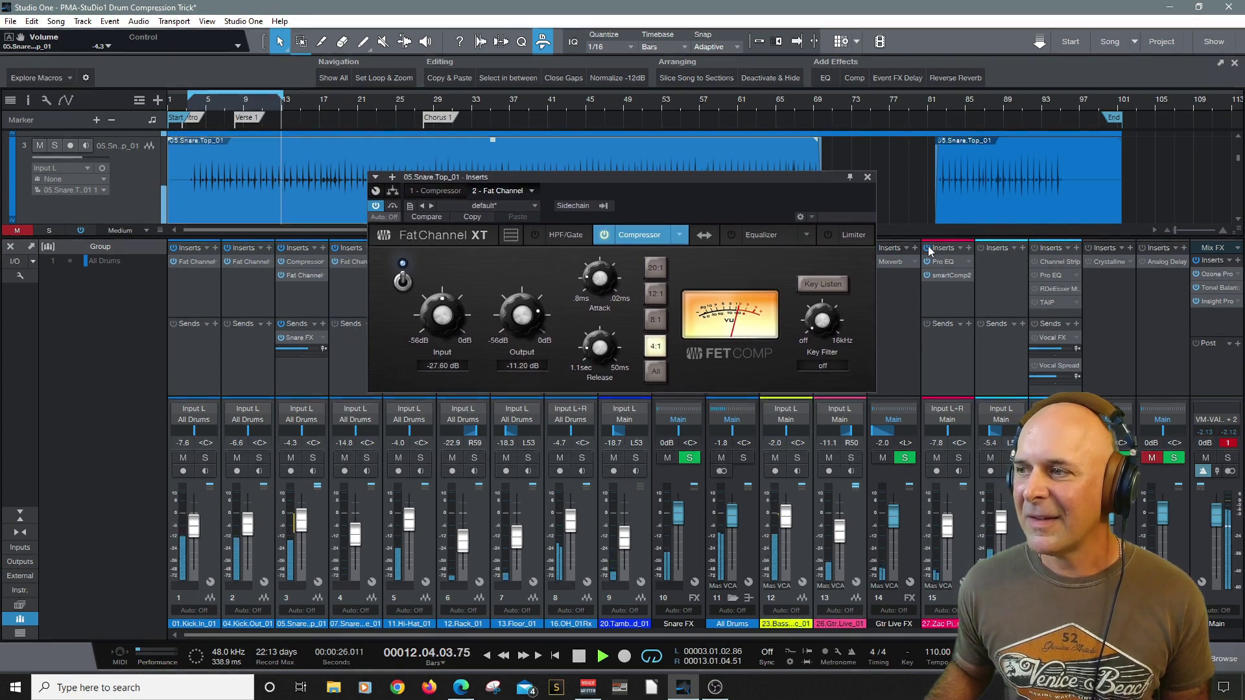
key(space)
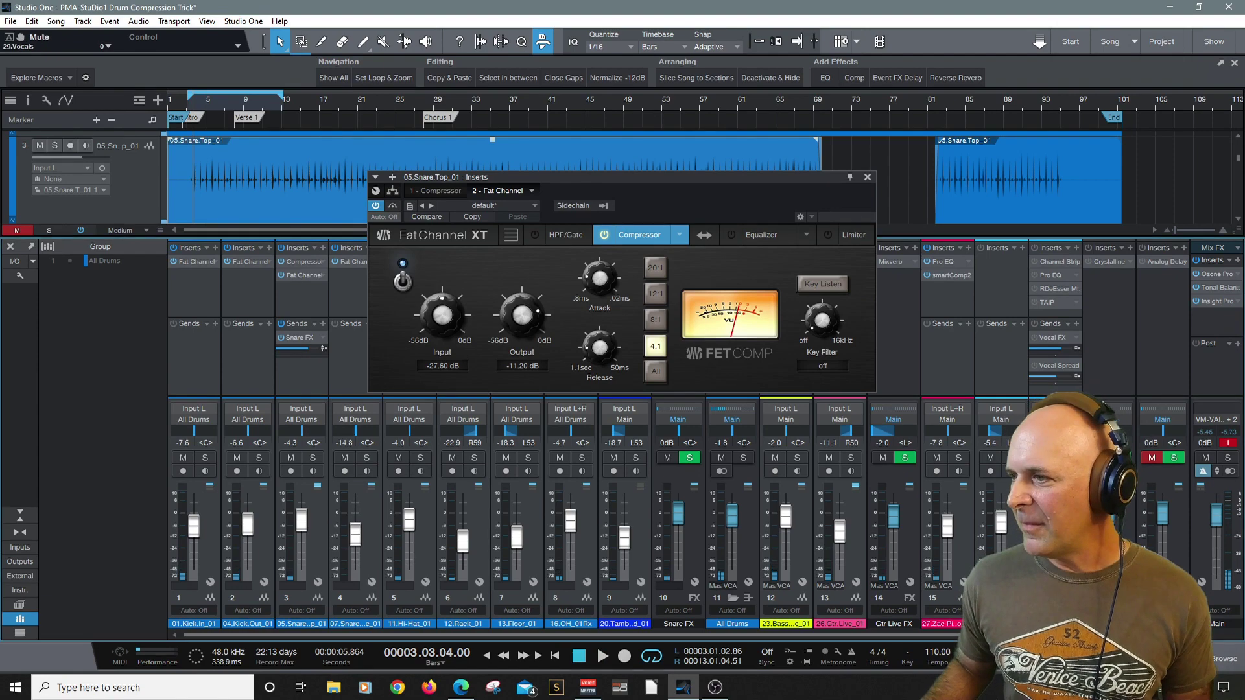
- Unmute the Vocal FX channel, resume playback and close the Fat Channel editor
click(1155, 459)
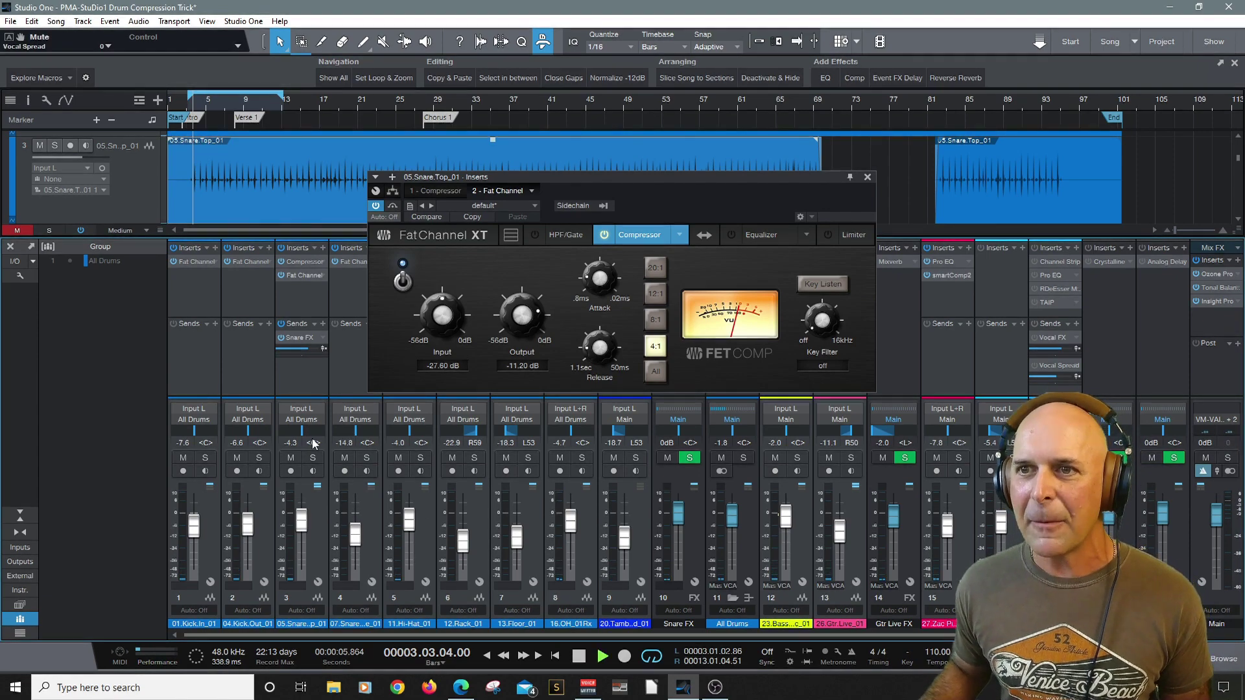
key(space)
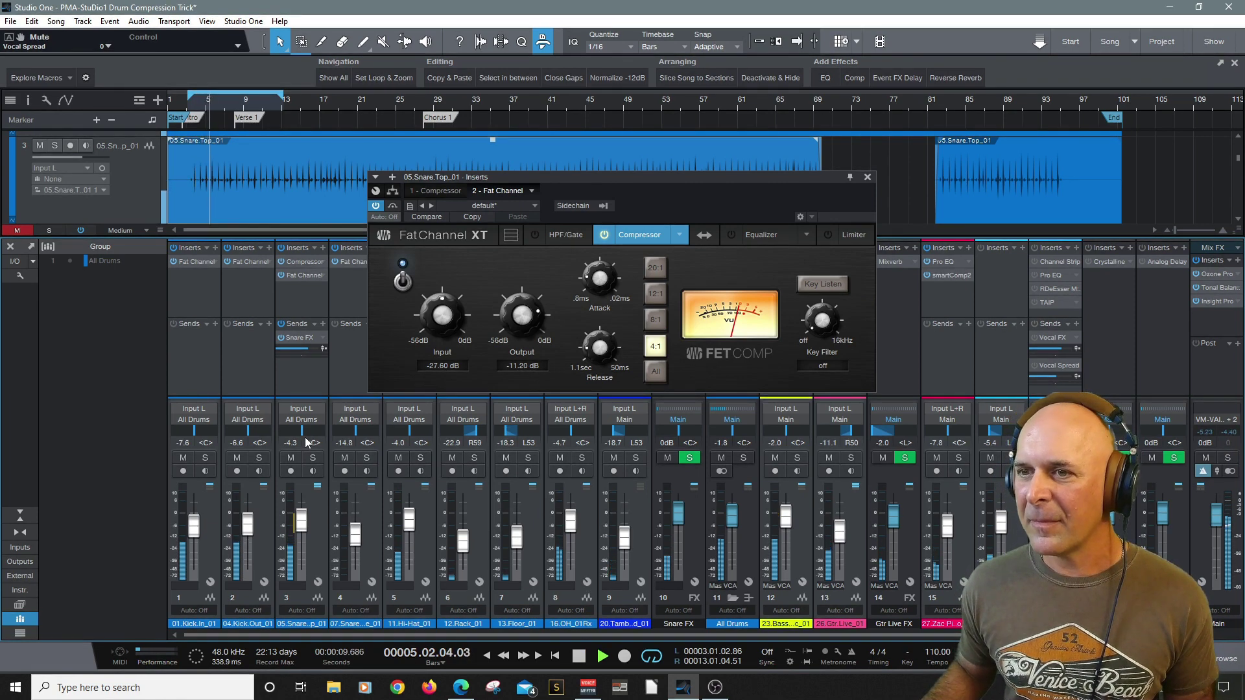
click(867, 176)
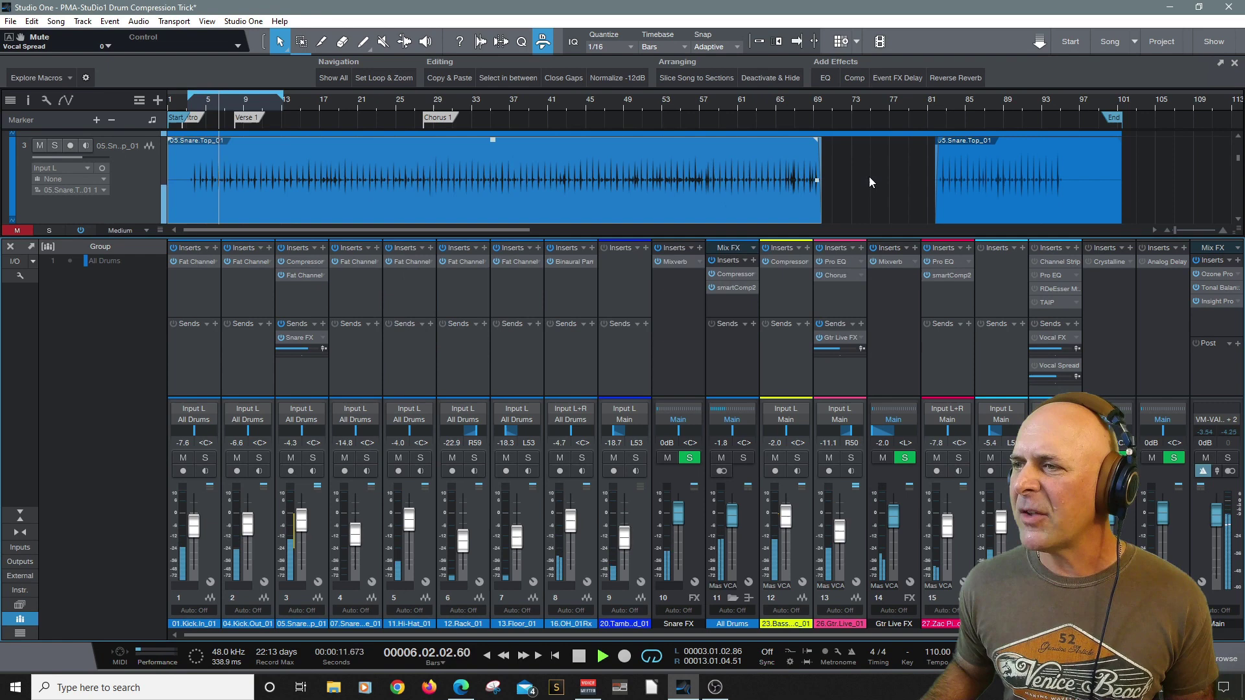
- Scroll the Snare FX Mixverb mix down to 51.5%, bypass the snare inserts, then close the reverb
click(678, 262)
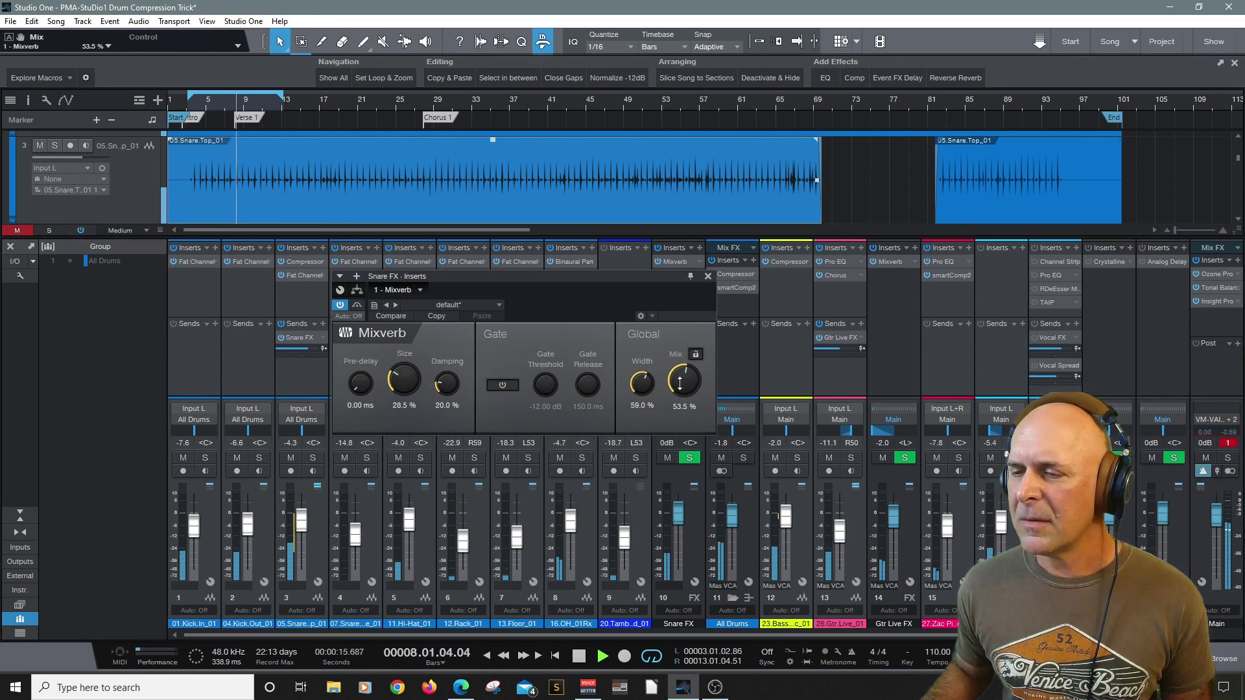
scroll(679, 383, down, 2)
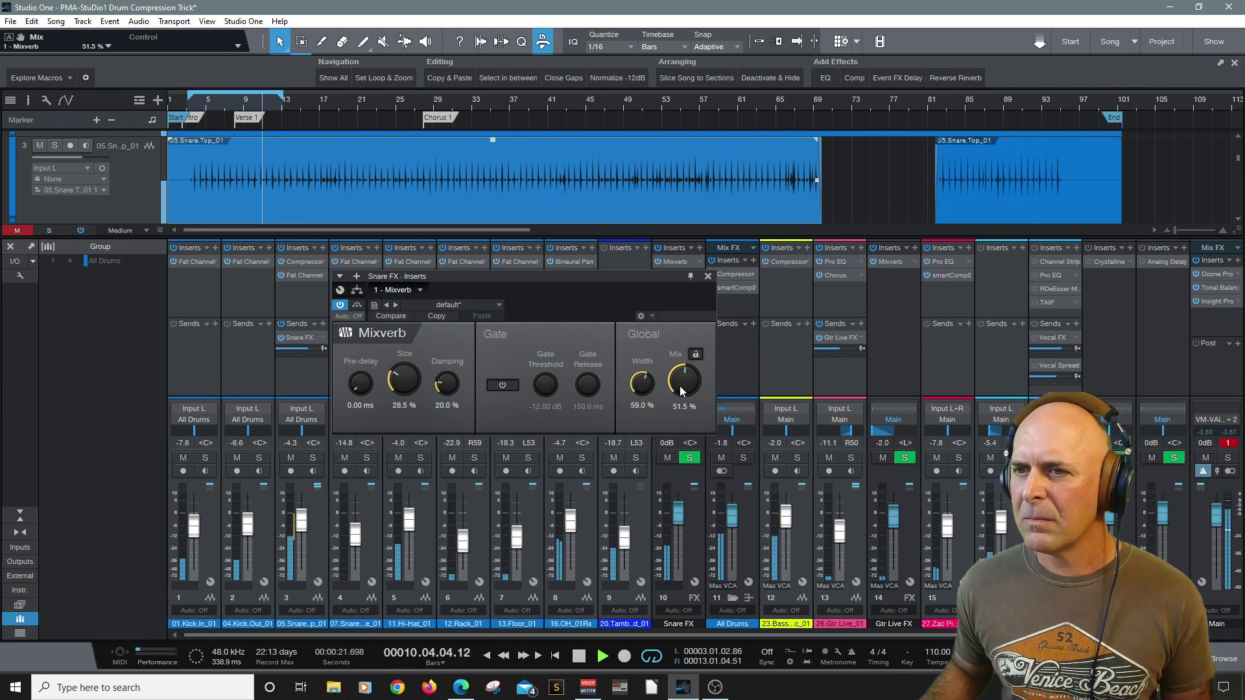
click(283, 248)
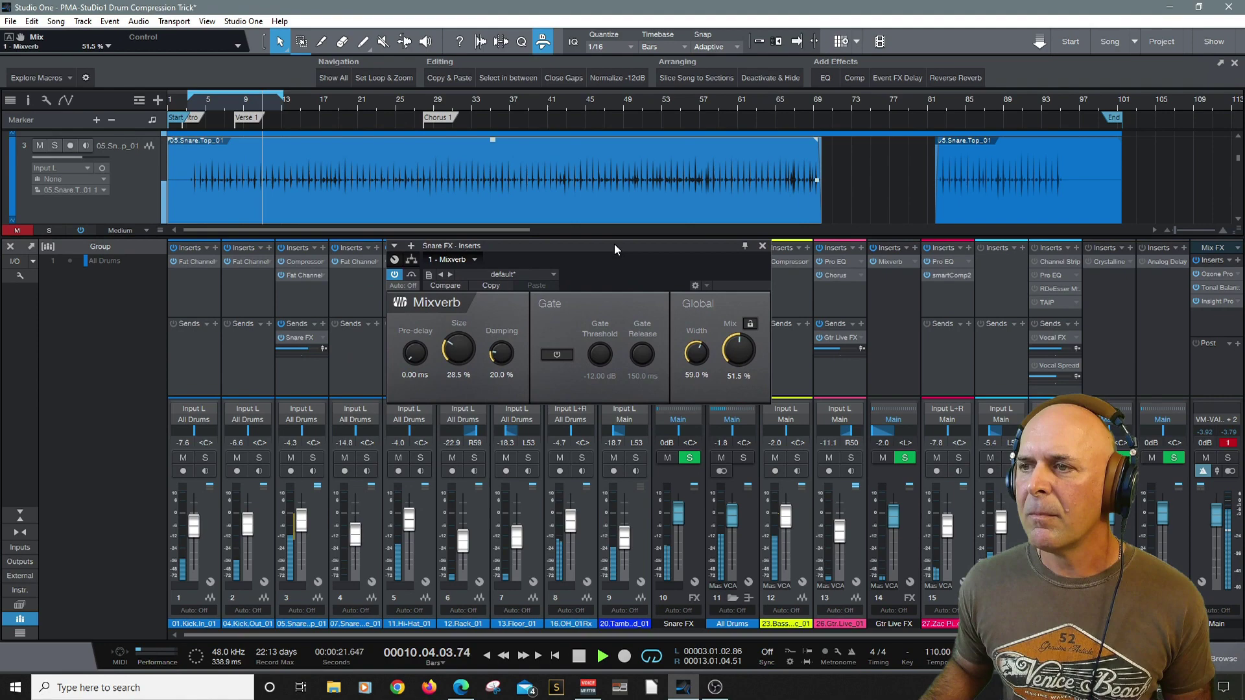
key(Escape)
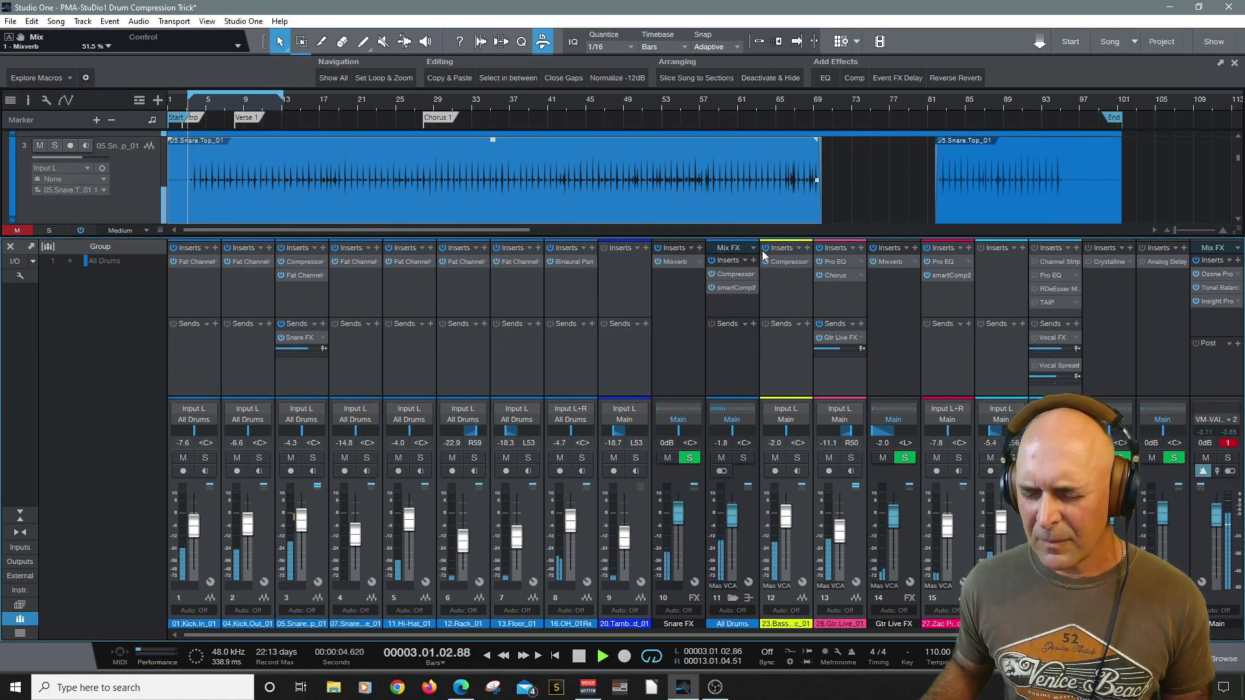
key(space)
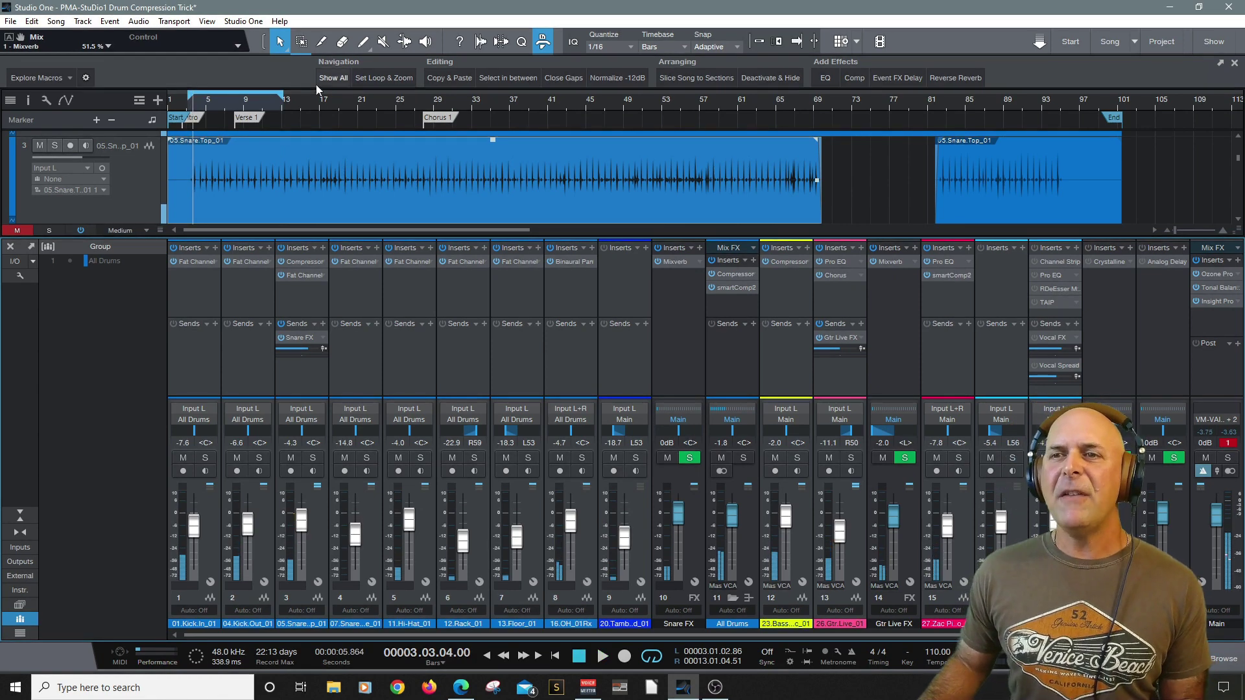
- Extend the loop to the song's end marker, check Snare Top's Compressor, then open Fat Channel XT
mouse_move(280, 96)
mouse_down()
mouse_move(998, 97)
mouse_move(1121, 117)
mouse_move(1108, 117)
mouse_up()
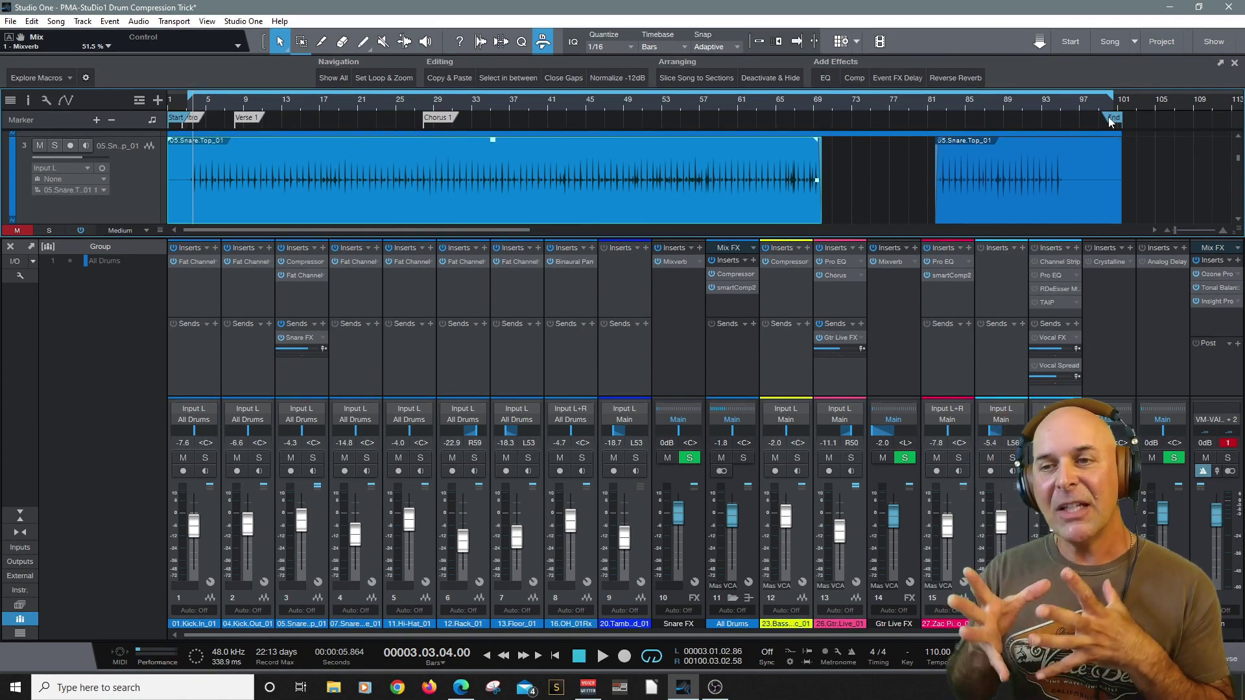
click(302, 262)
drag(689, 241, 691, 182)
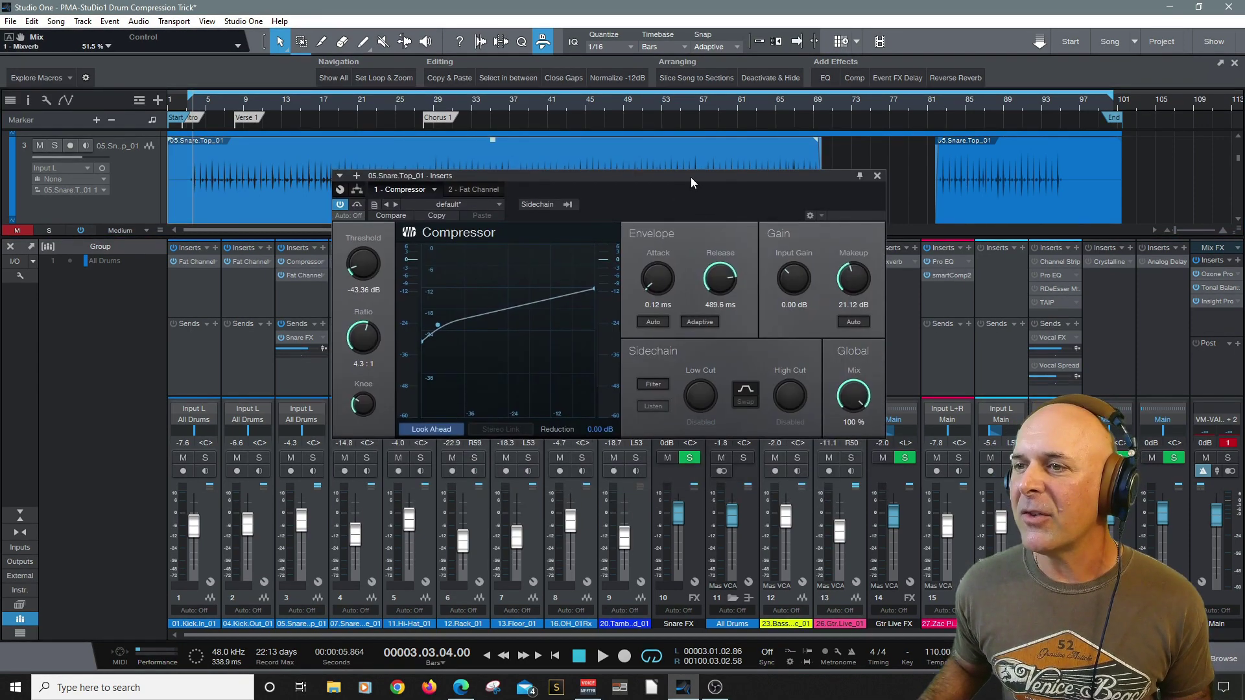
click(877, 176)
click(299, 275)
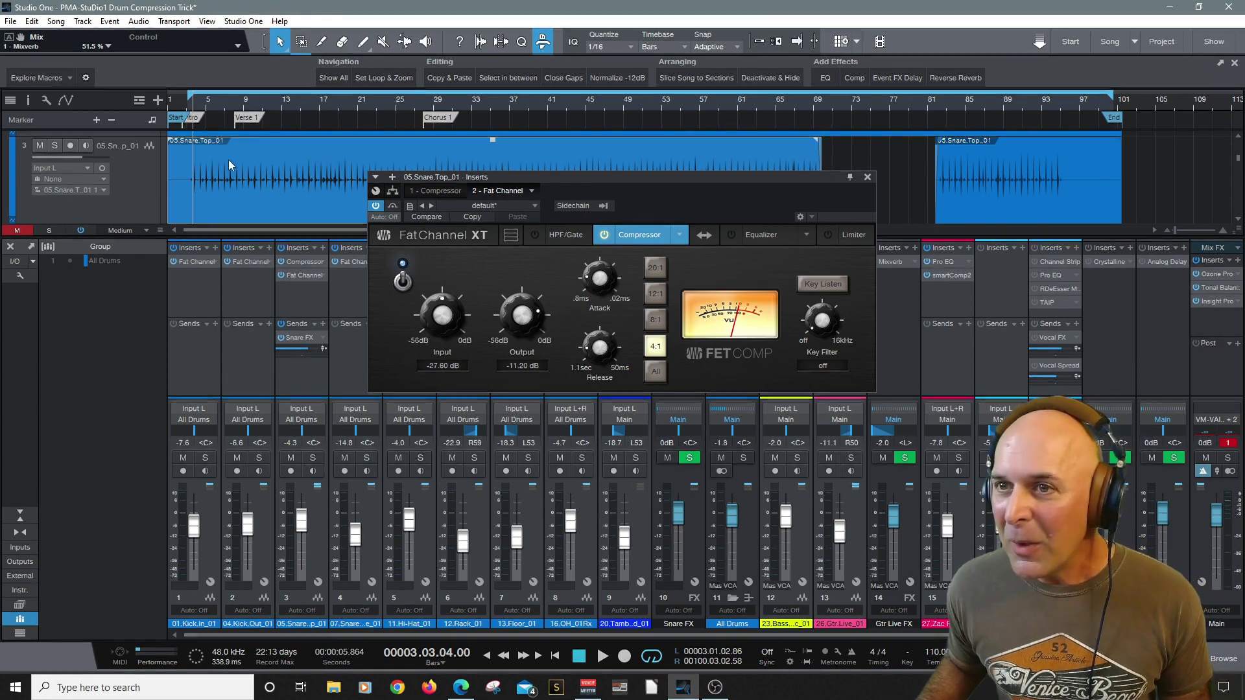
click(181, 98)
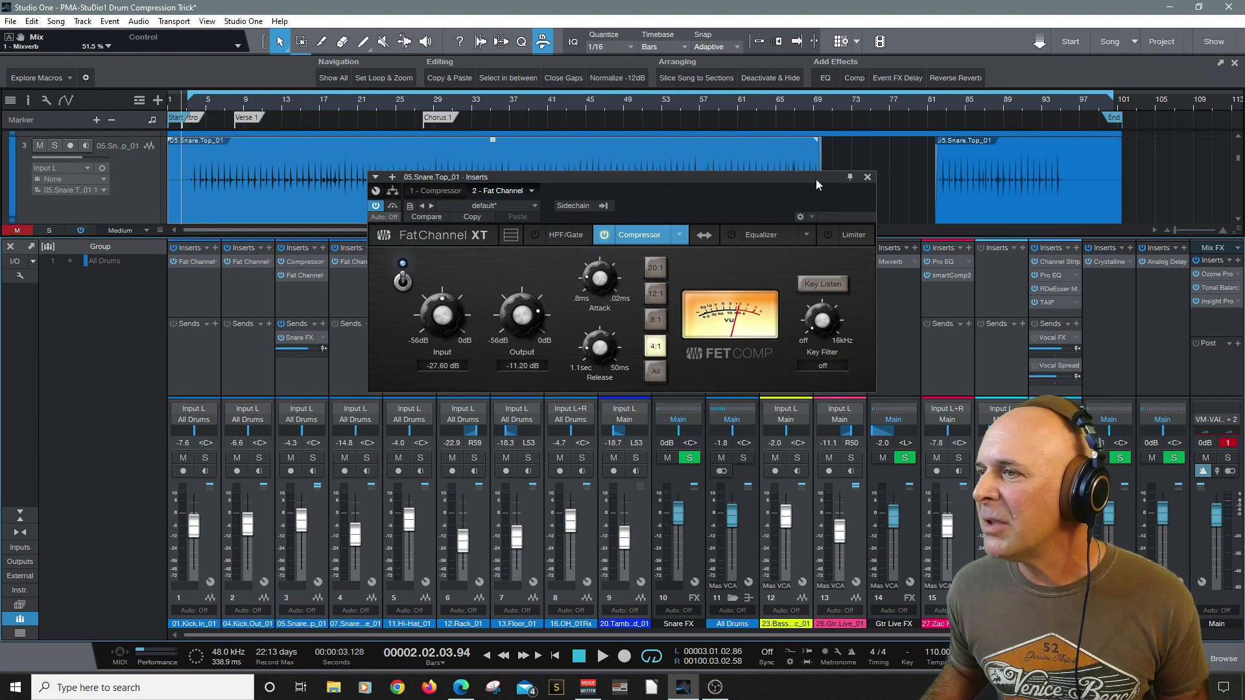
drag(816, 185, 843, 184)
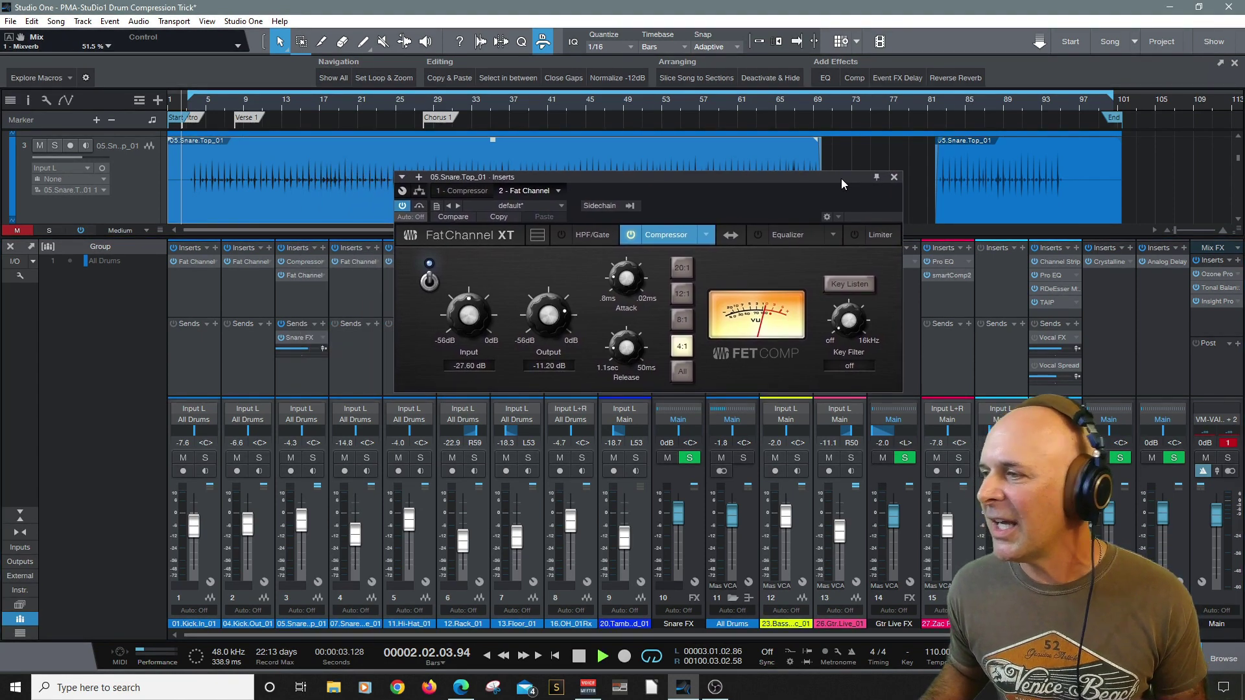
drag(761, 177, 737, 181)
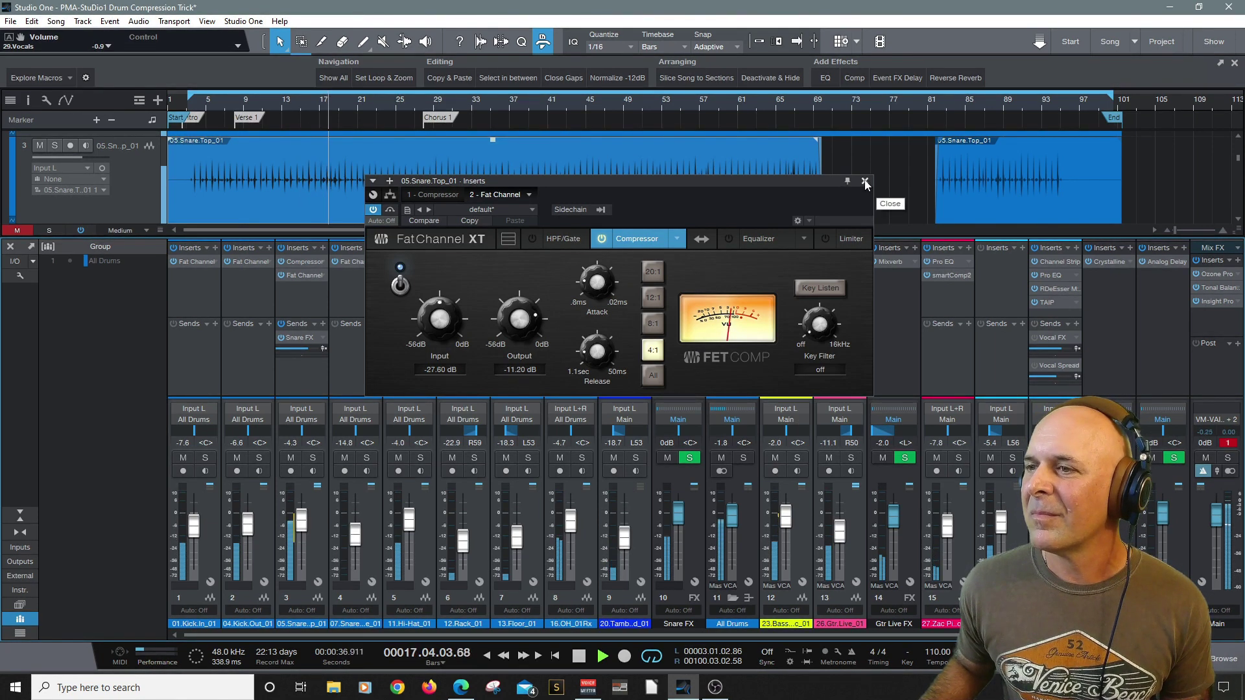
key(space)
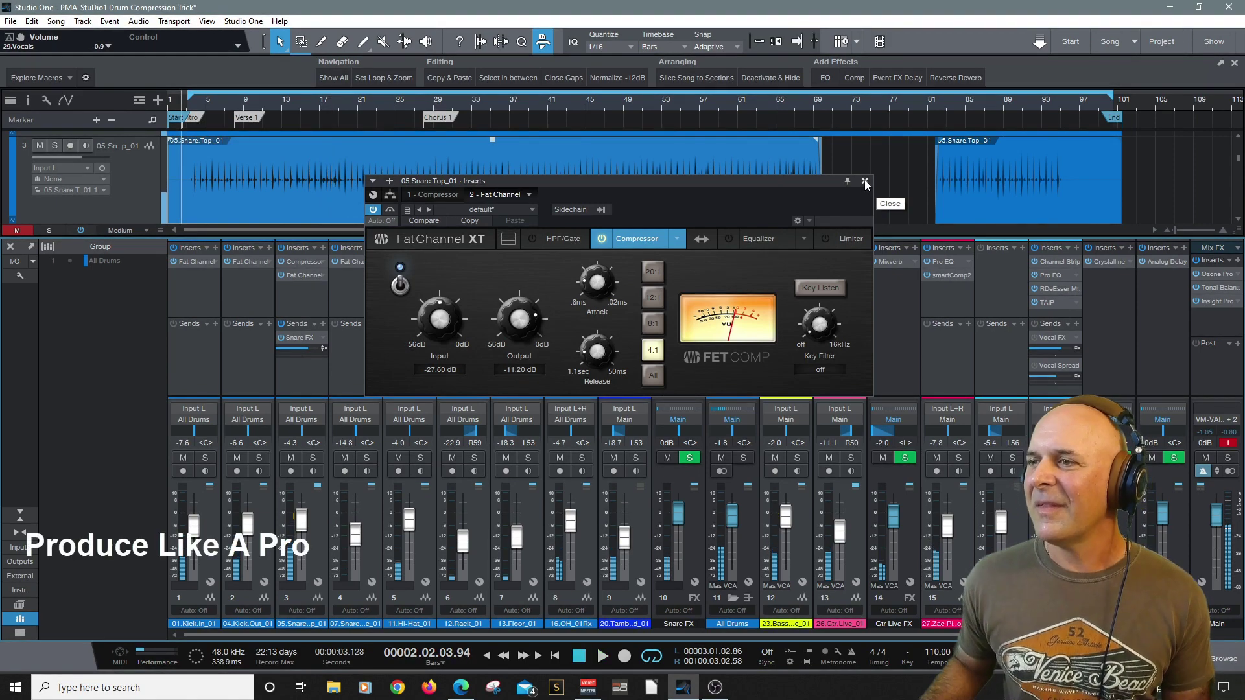